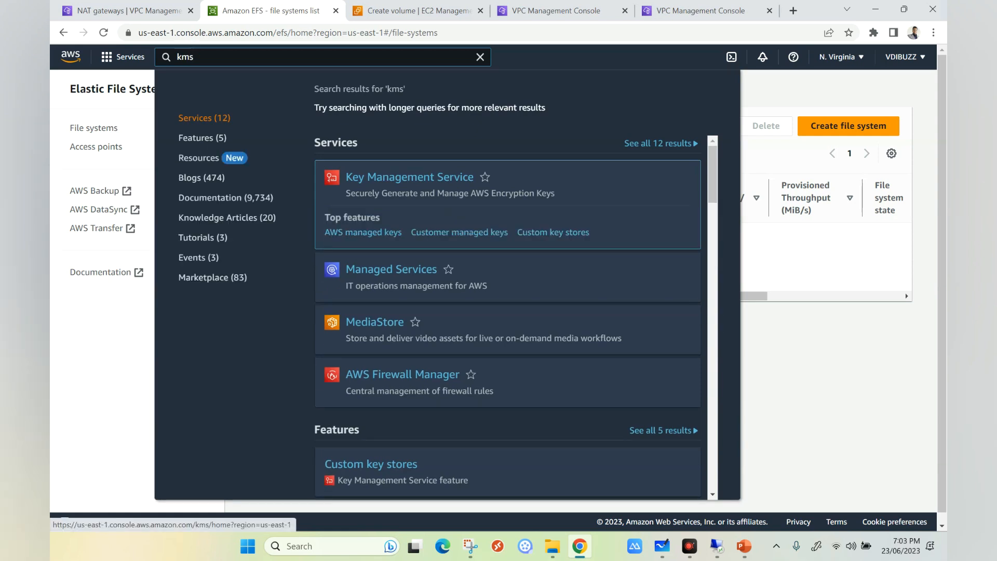
Open Key Management Service and view the aliases of the AWS managed keys.
key("Return")
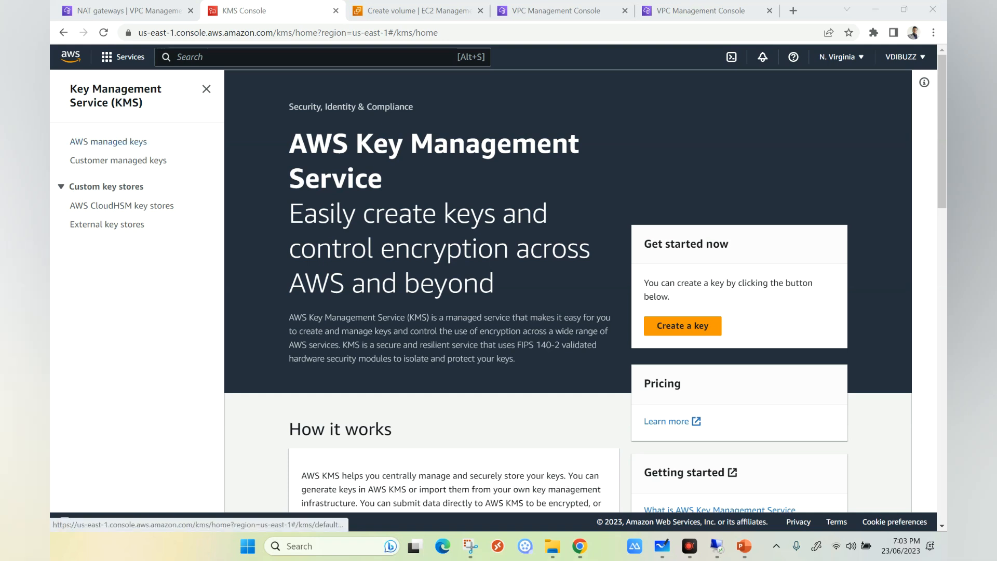
left_click(108, 141)
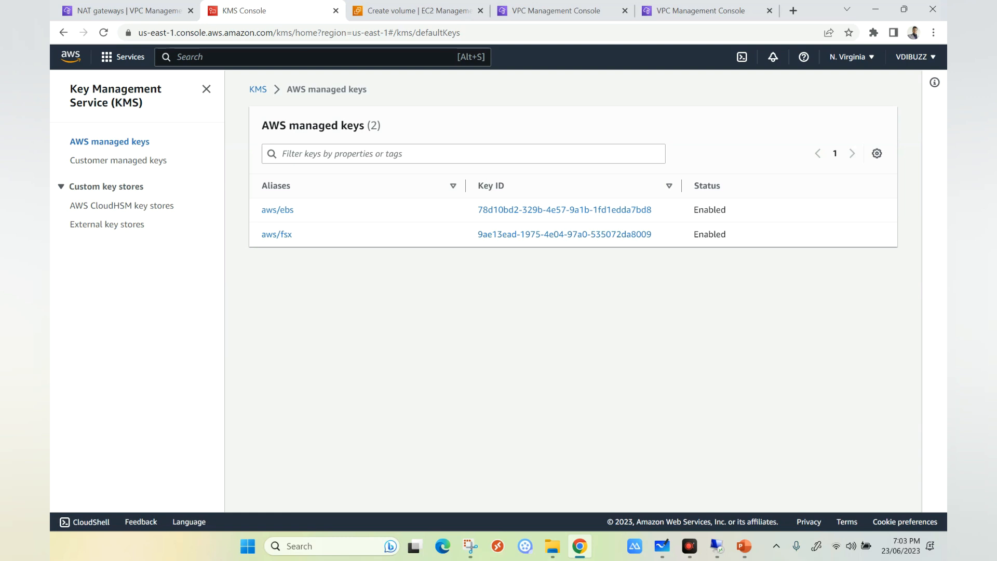
left_click_drag(295, 210, 273, 235)
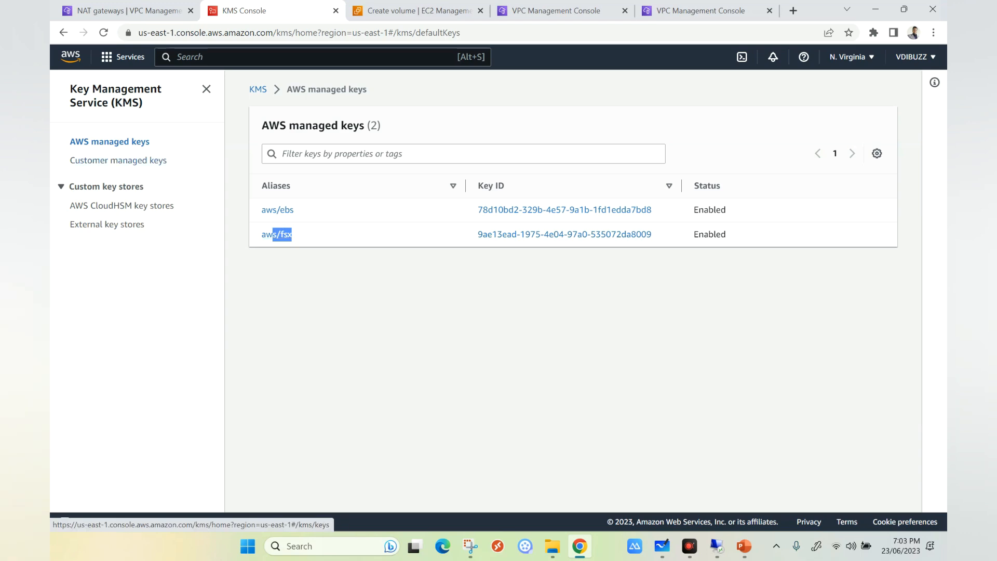
Start a customer managed key of type Symmetric for encrypt and decrypt usage, with the alias demo-kms.
left_click(119, 160)
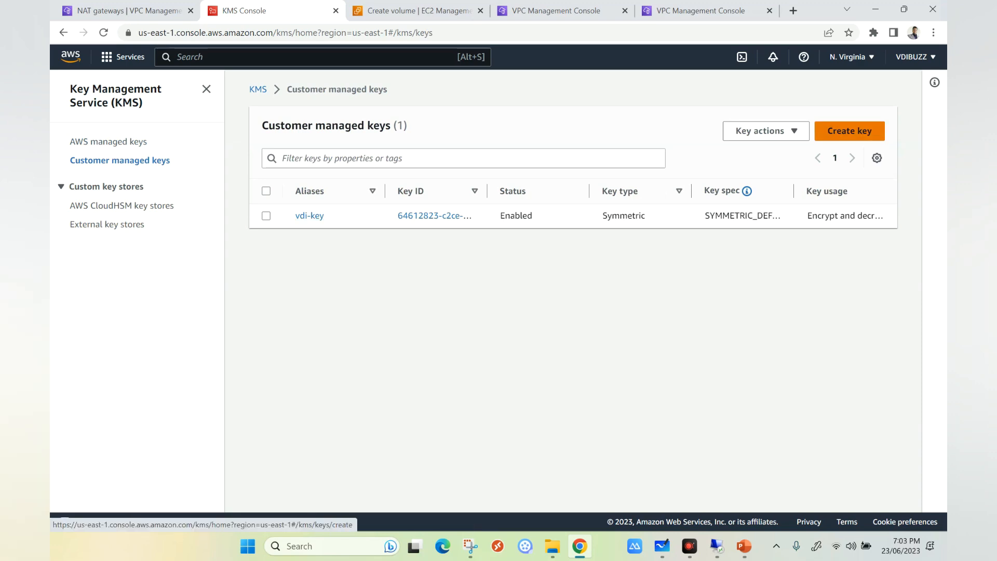
left_click(850, 131)
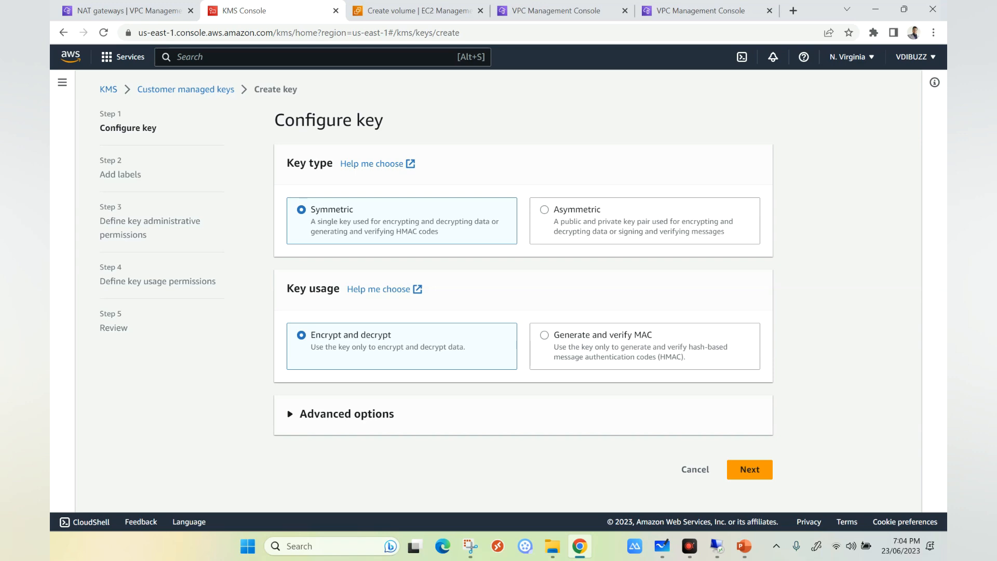
left_click(750, 469)
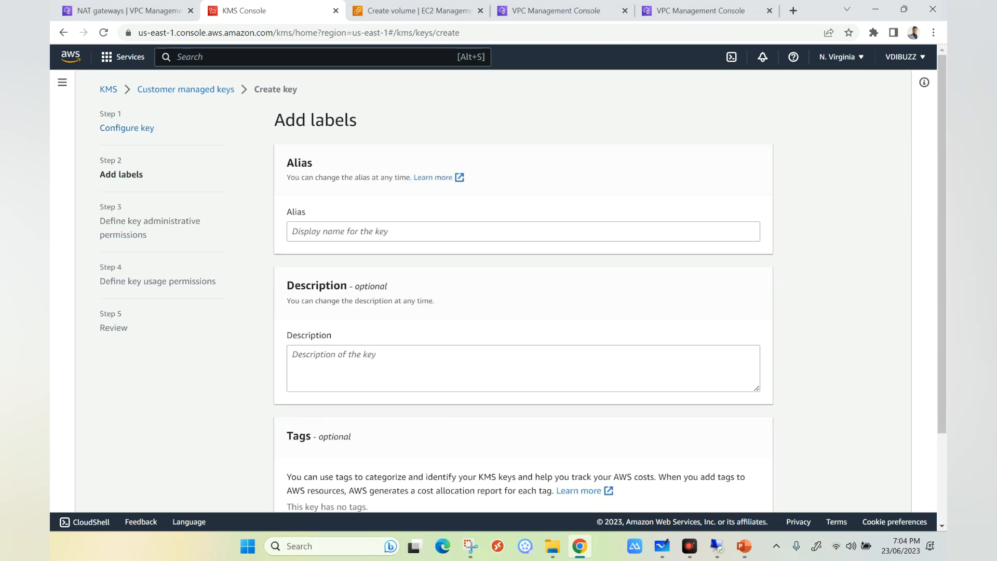
left_click(523, 232)
type("de")
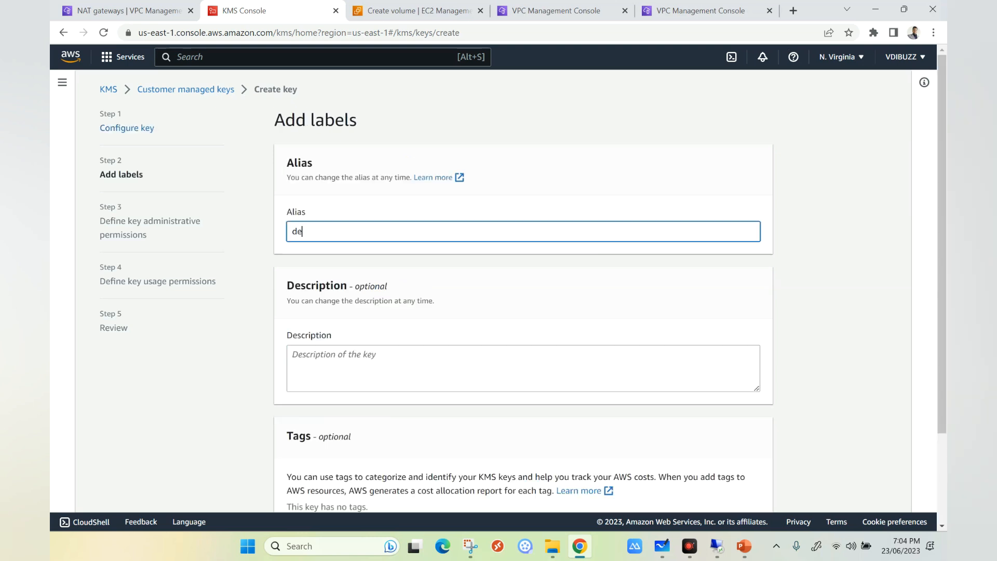
type("mo-kms")
scroll(523, 291, "down", 2)
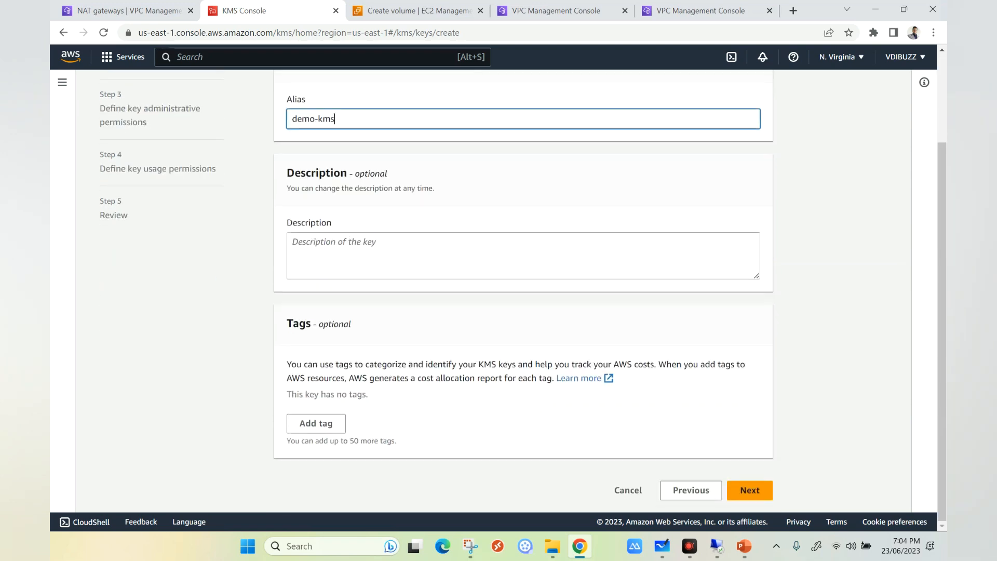
left_click(750, 490)
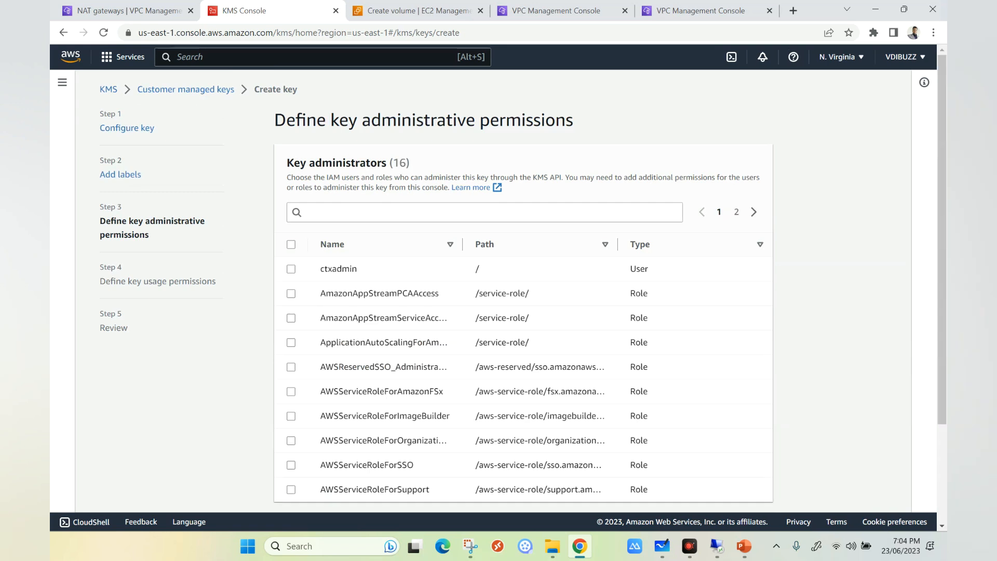
Assign all users and roles on the first page of the list as key administrators, keeping key deletion allowed.
left_click_drag(287, 162, 387, 163)
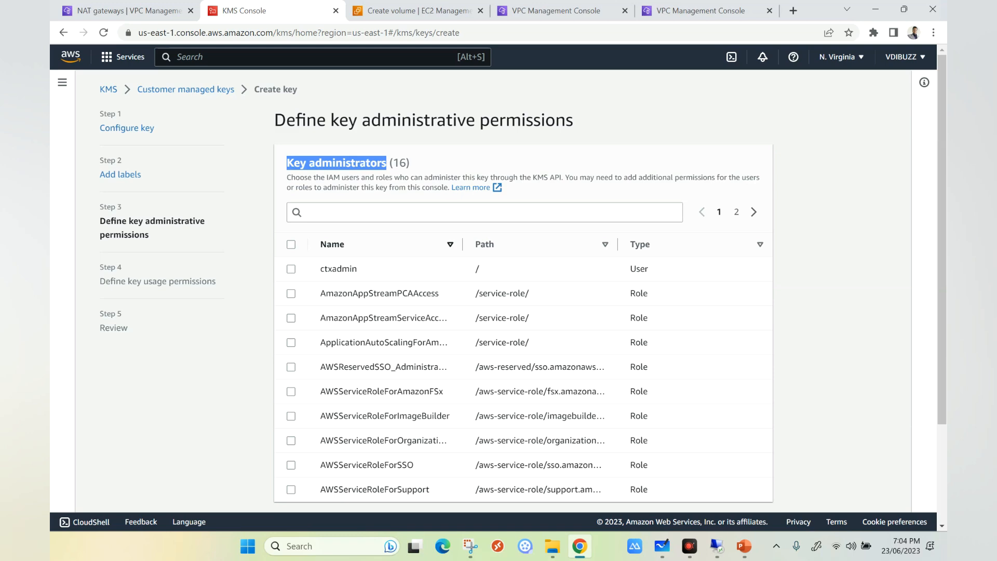
scroll(523, 284, "down", 3)
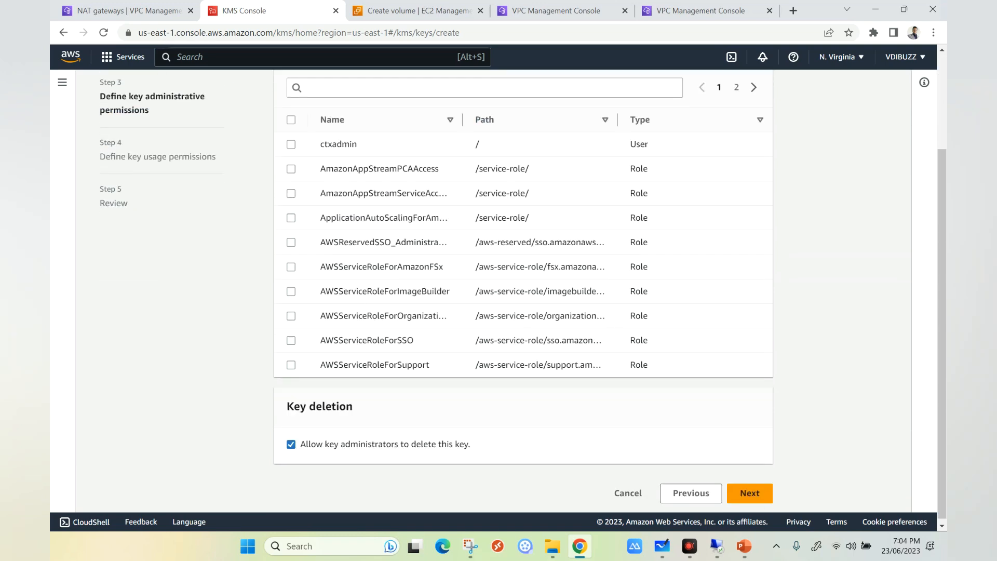
scroll(523, 284, "up", 1)
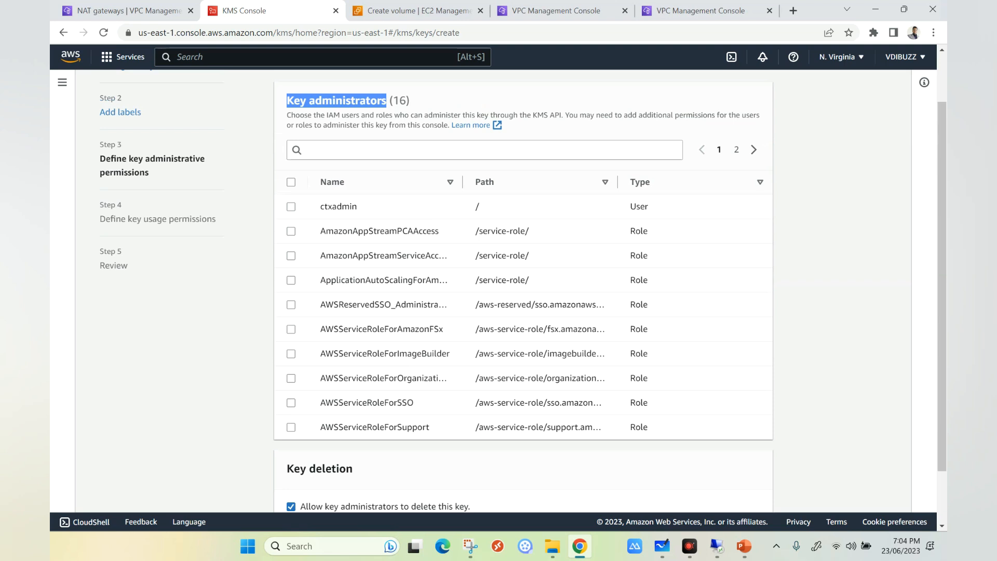
left_click(291, 182)
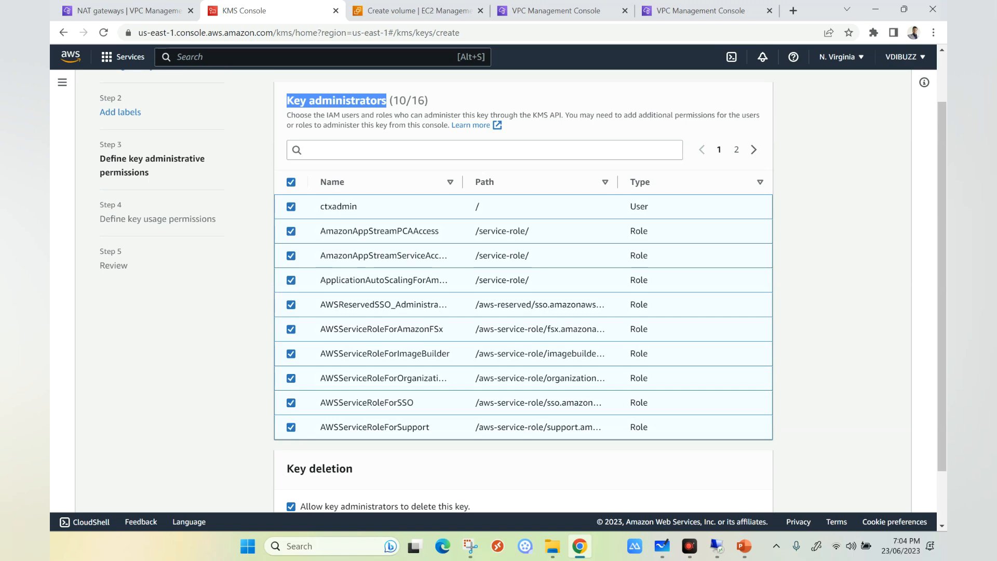
scroll(519, 296, "down", 1)
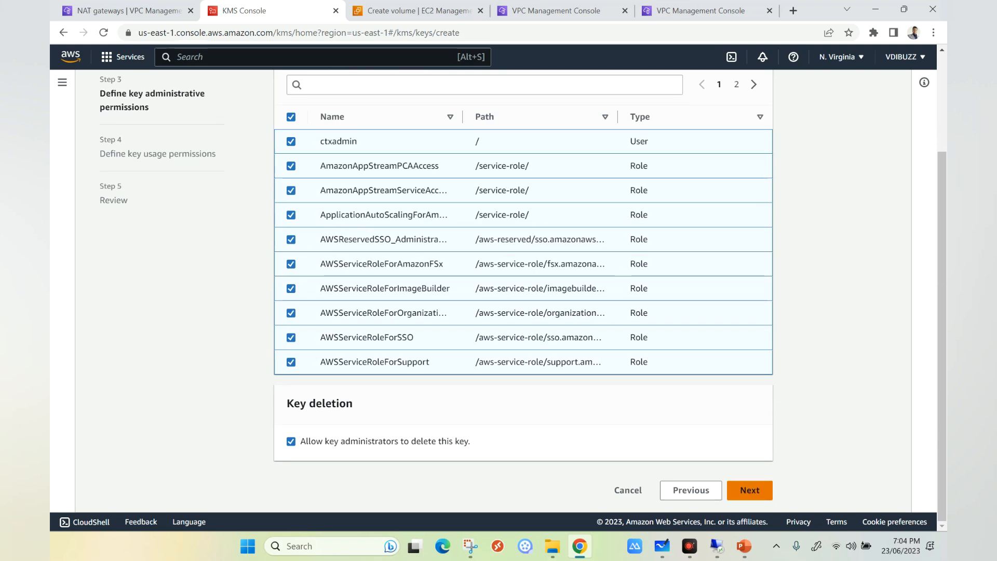
left_click(750, 490)
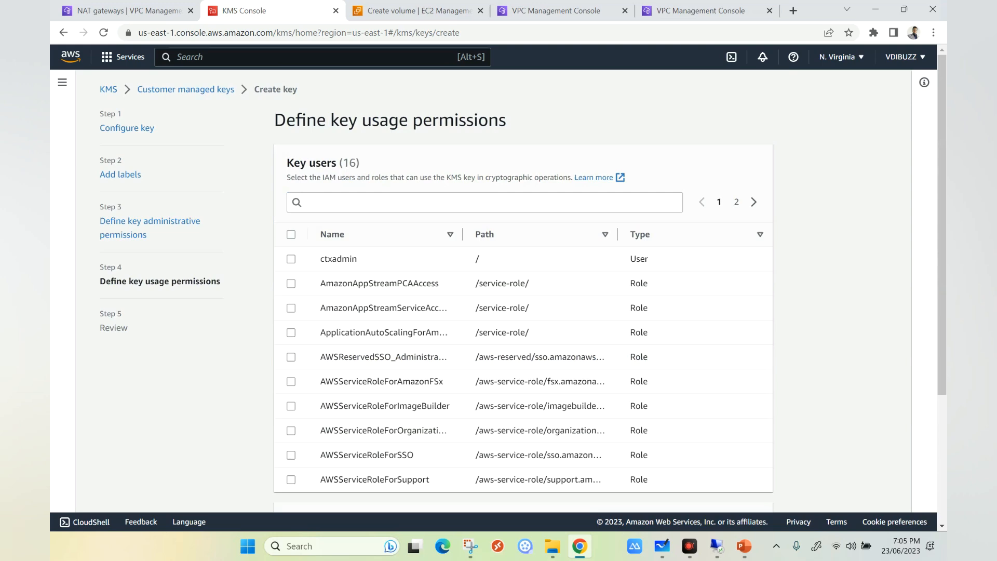
Grant key usage permission to all users and roles on the first page and continue to the review.
left_click_drag(290, 177, 563, 177)
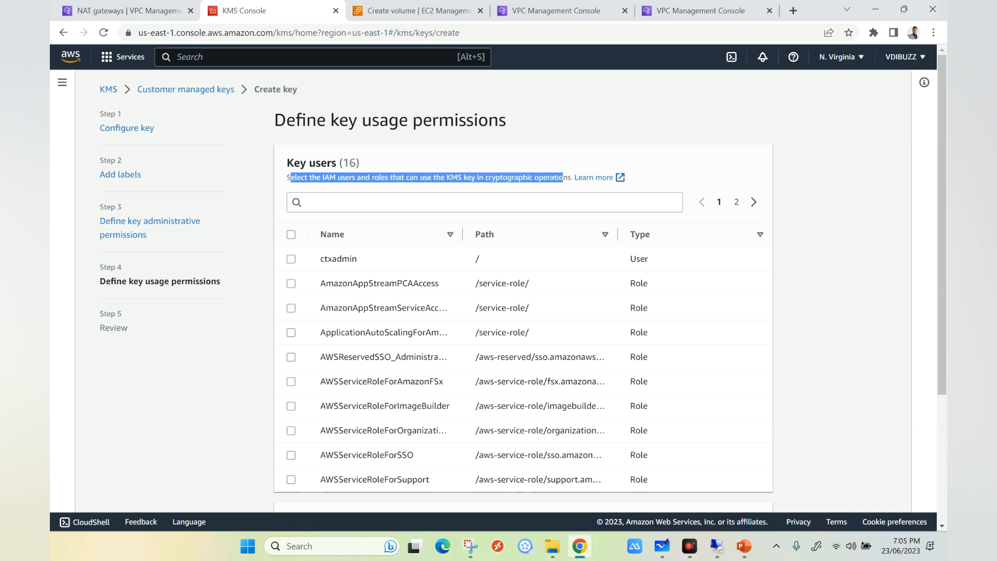
left_click(290, 235)
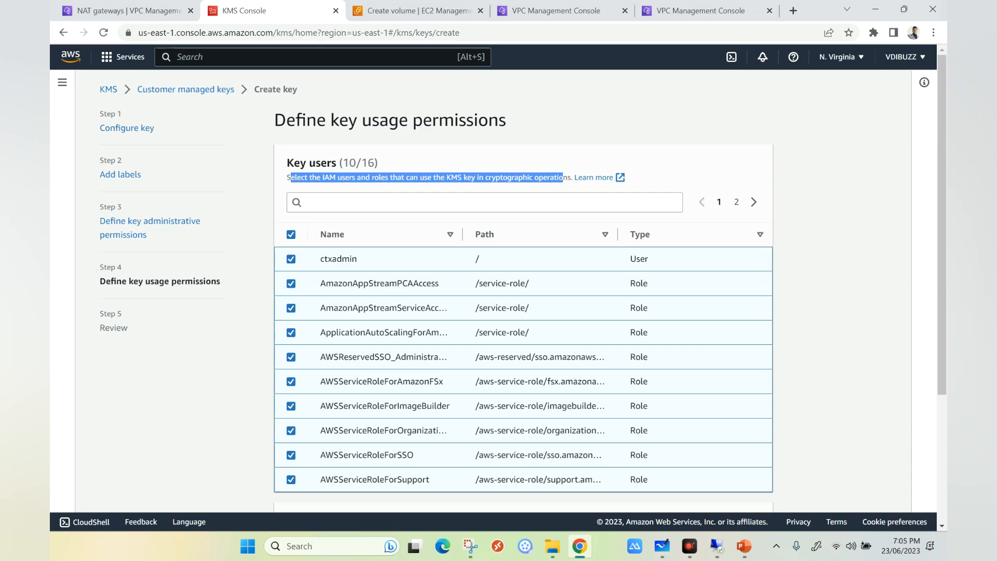
scroll(523, 291, "down", 4)
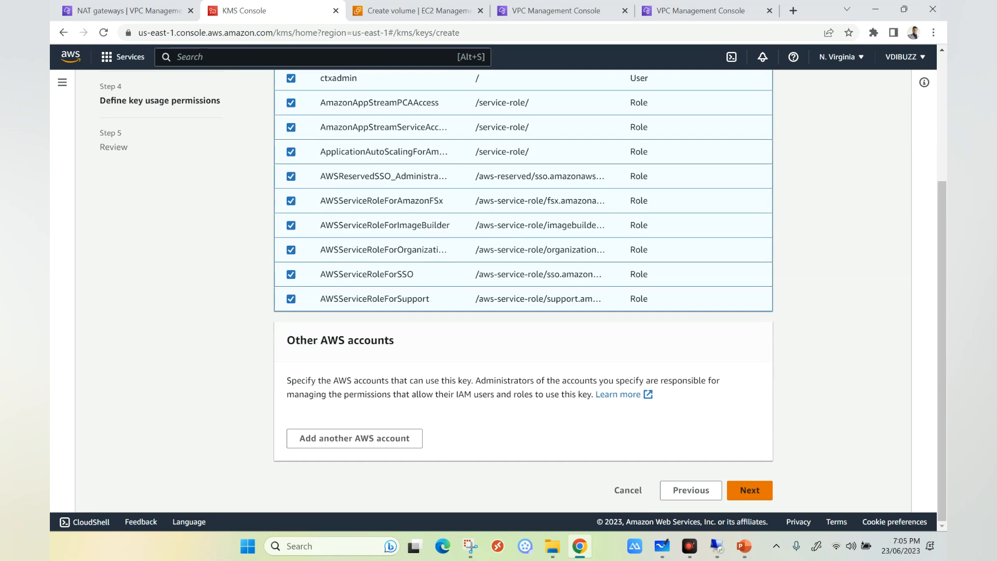
left_click(749, 490)
Review the key's tags and policy and finish creating the demo-kms key.
scroll(749, 490, "down", 7)
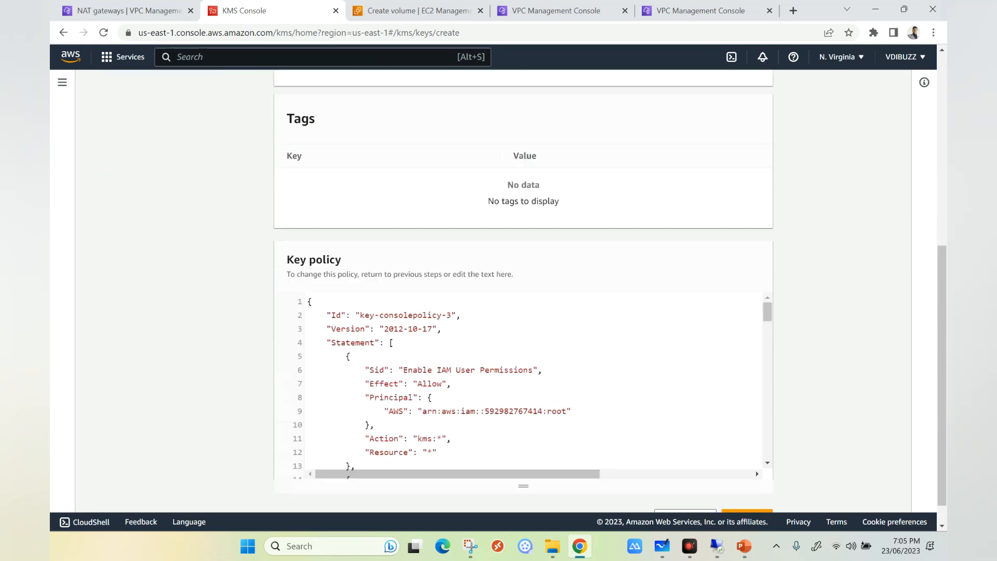
scroll(533, 385, "down", 5)
left_click(747, 501)
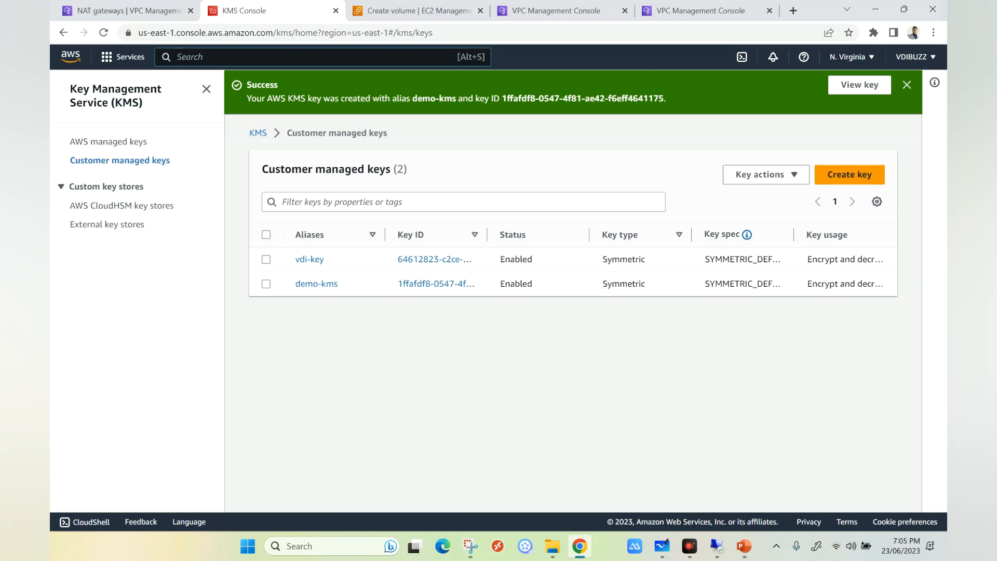
Start creating a new EBS volume in EC2 and set its size to 10 GiB.
type("ec2")
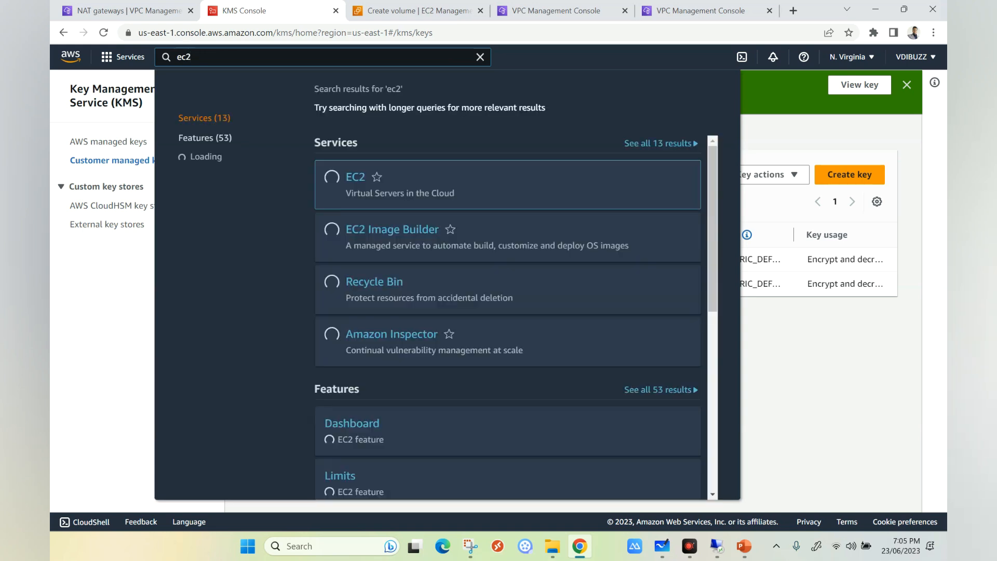
key("Return")
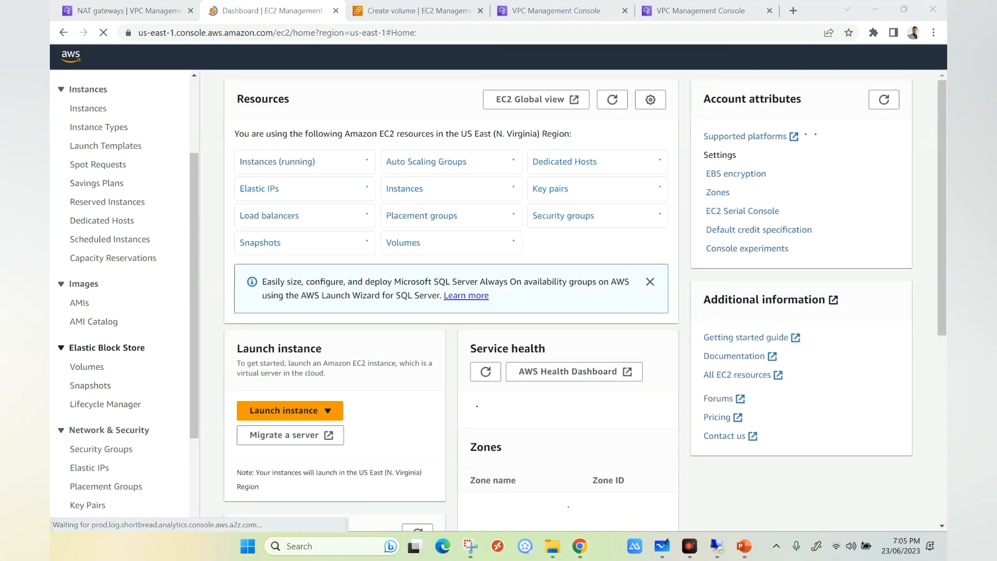
left_click(87, 366)
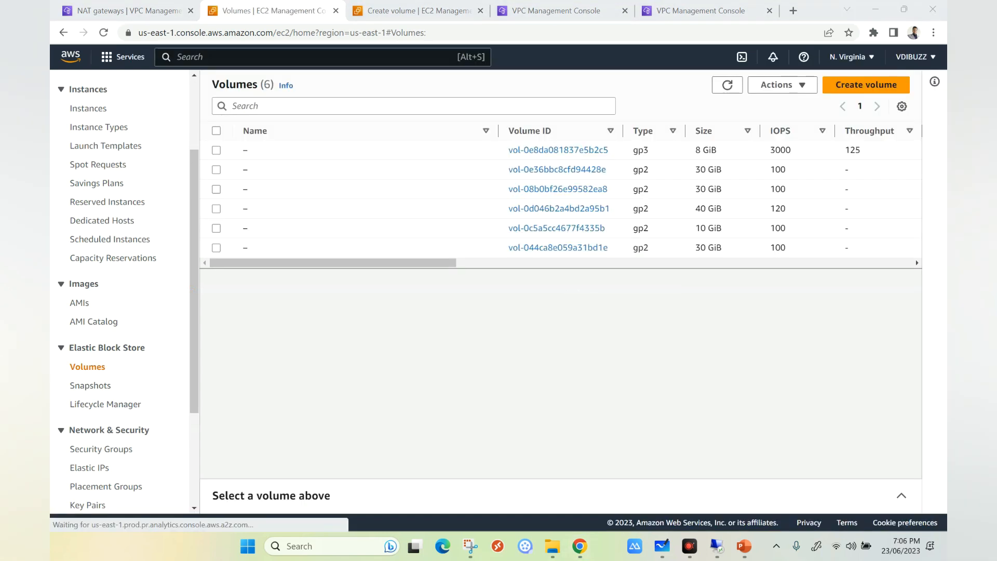
left_click(867, 85)
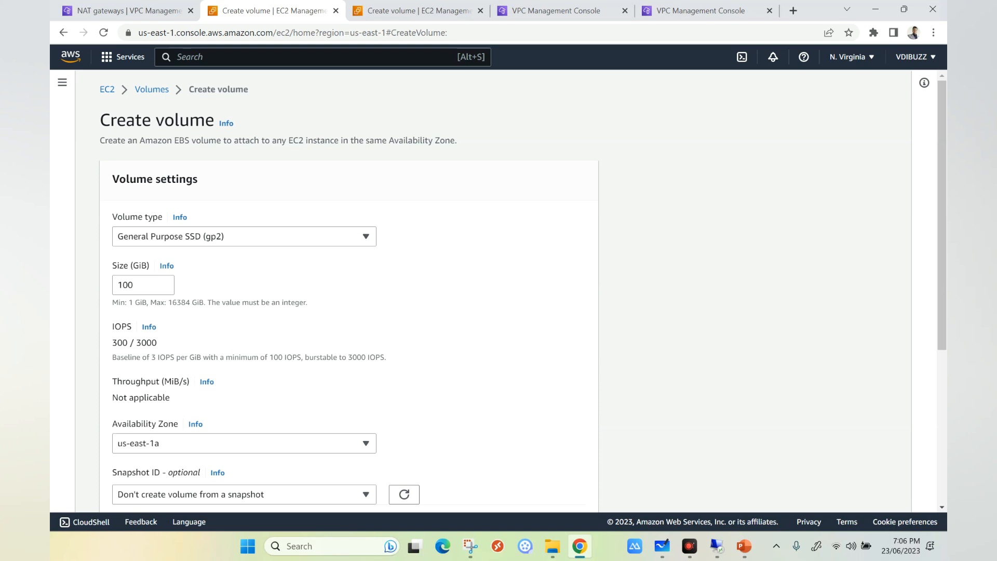
double_click(126, 285)
type("10")
scroll(498, 289, "down", 3)
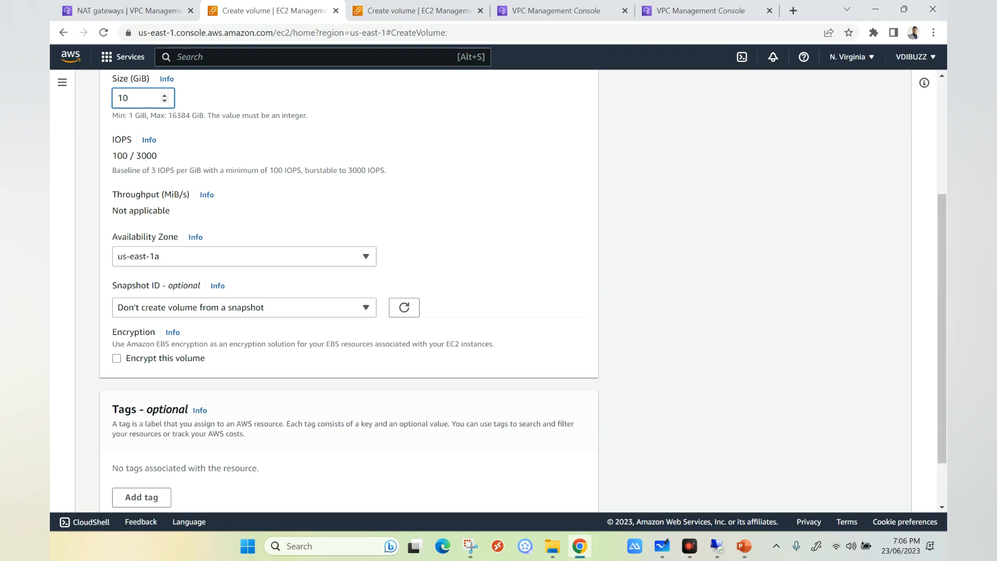
Enable encryption for the volume with the demo-kms key and create the volume.
left_click(116, 359)
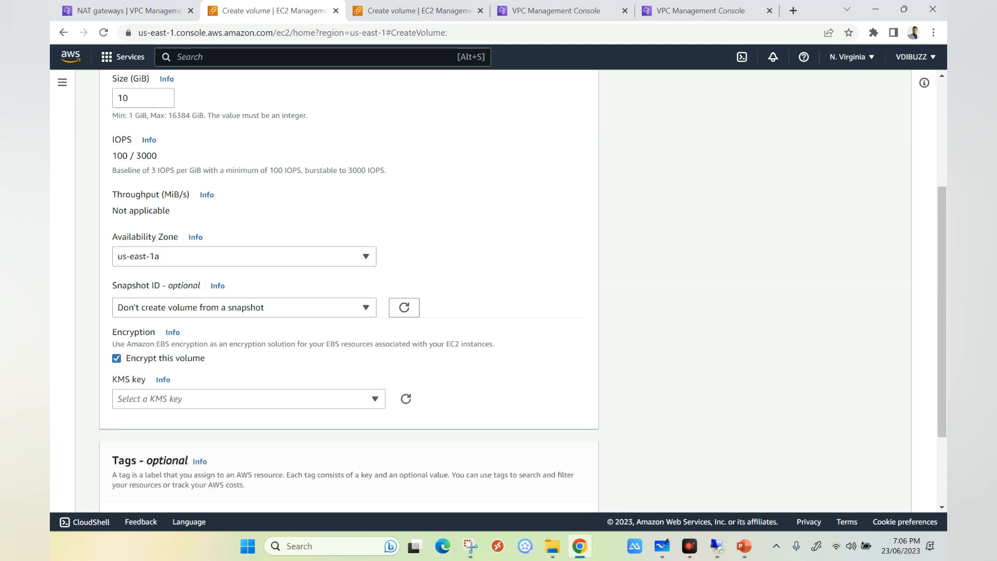
left_click(249, 398)
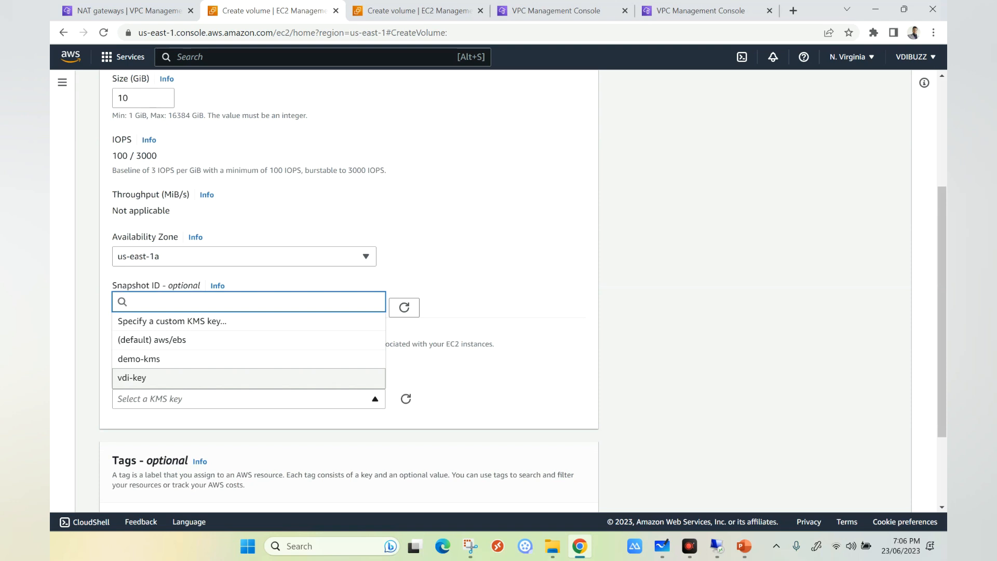
key("Up")
key("Return")
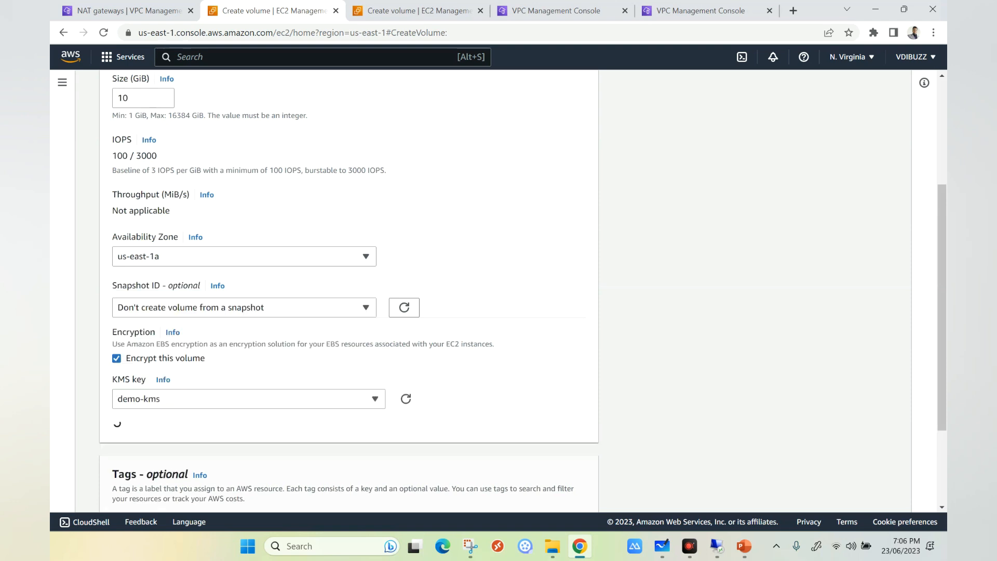
scroll(347, 290, "down", 6)
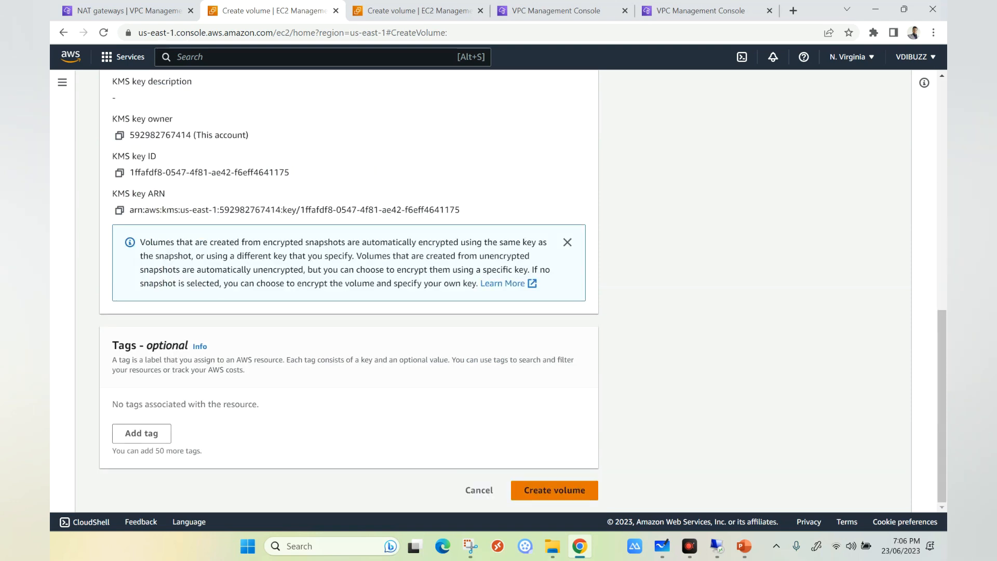
left_click(554, 490)
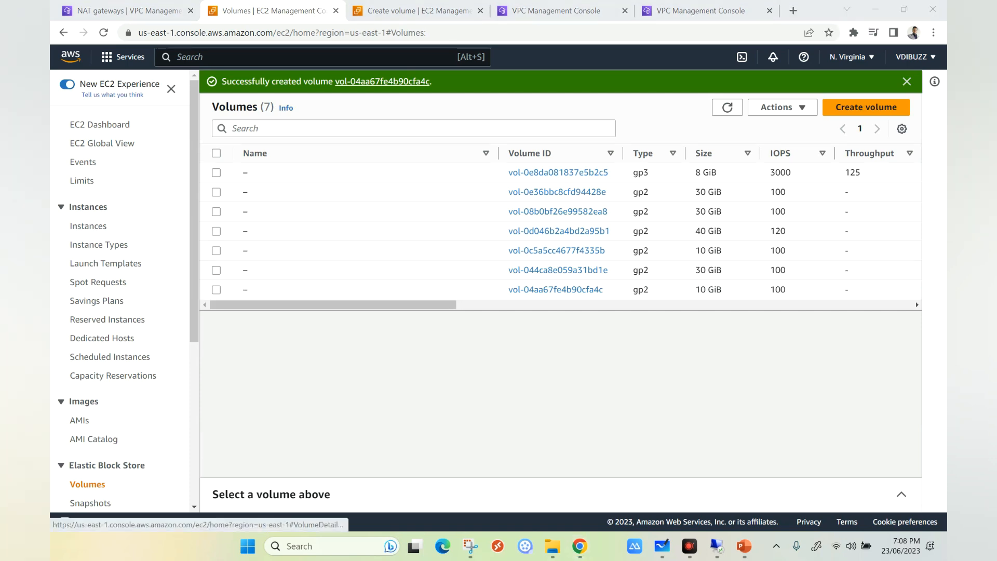
Check the encryption details of the newly created 10 GiB volume and of the 30 GiB volume vol-044ca8e059a31bd1e.
left_click(555, 290)
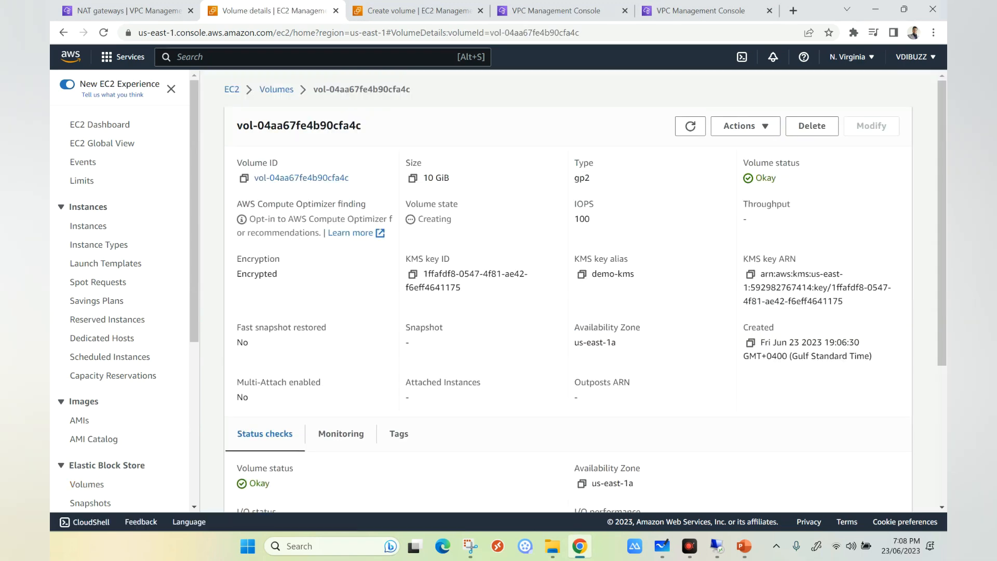
left_click_drag(280, 259, 237, 273)
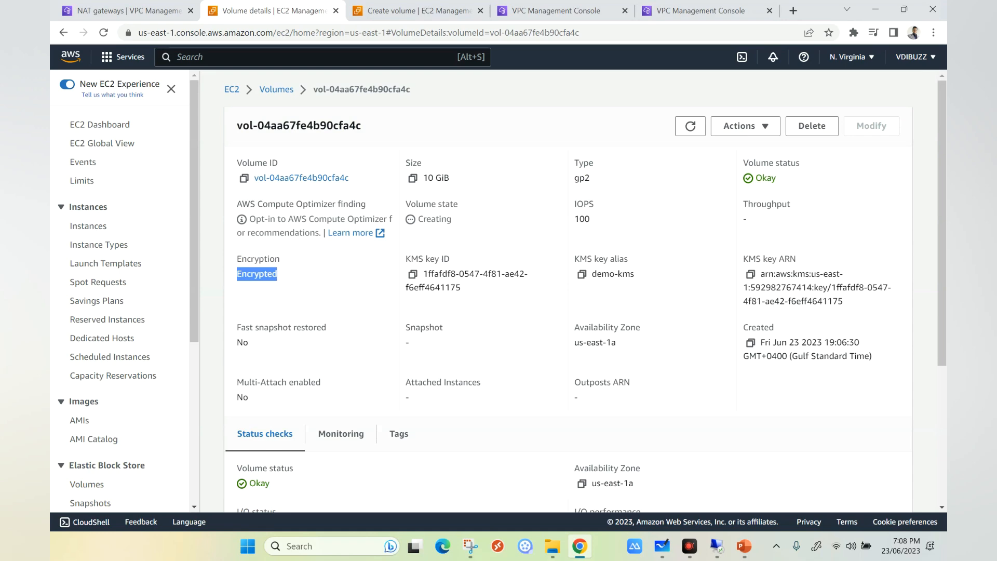
left_click(83, 484)
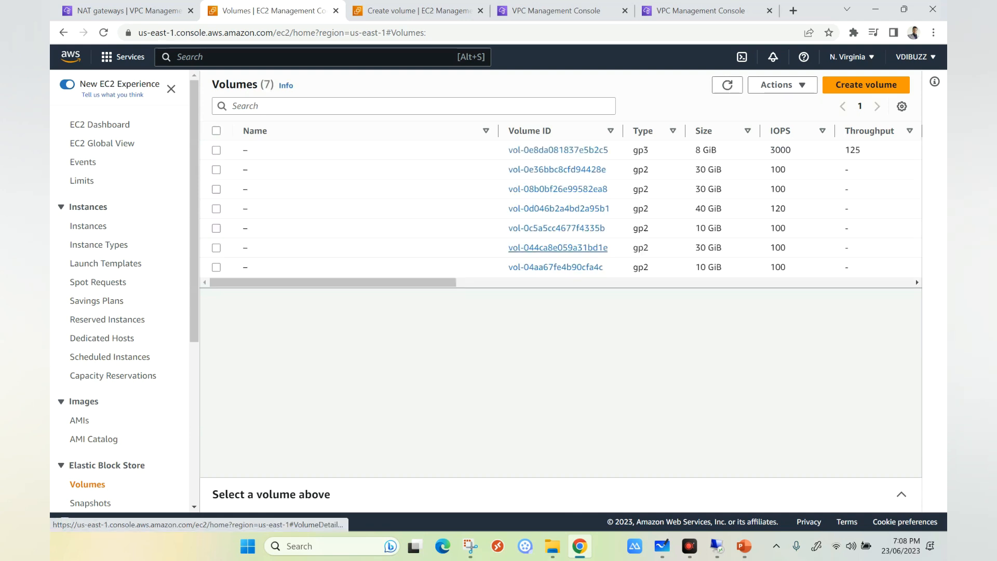
left_click(558, 247)
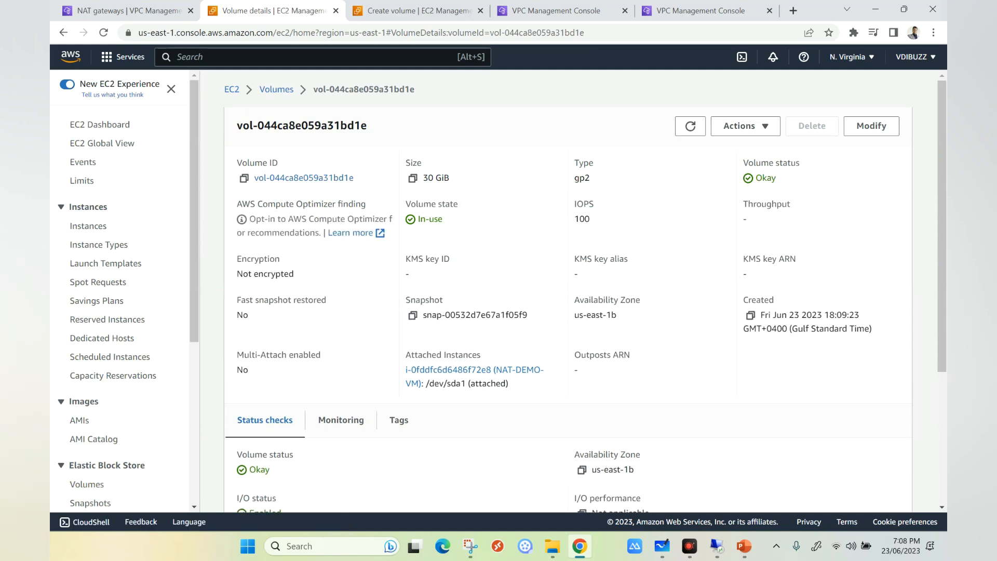
left_click_drag(289, 274, 237, 274)
Examine the available actions and modification settings of the unencrypted 30 GiB volume for an encryption option.
left_click(745, 127)
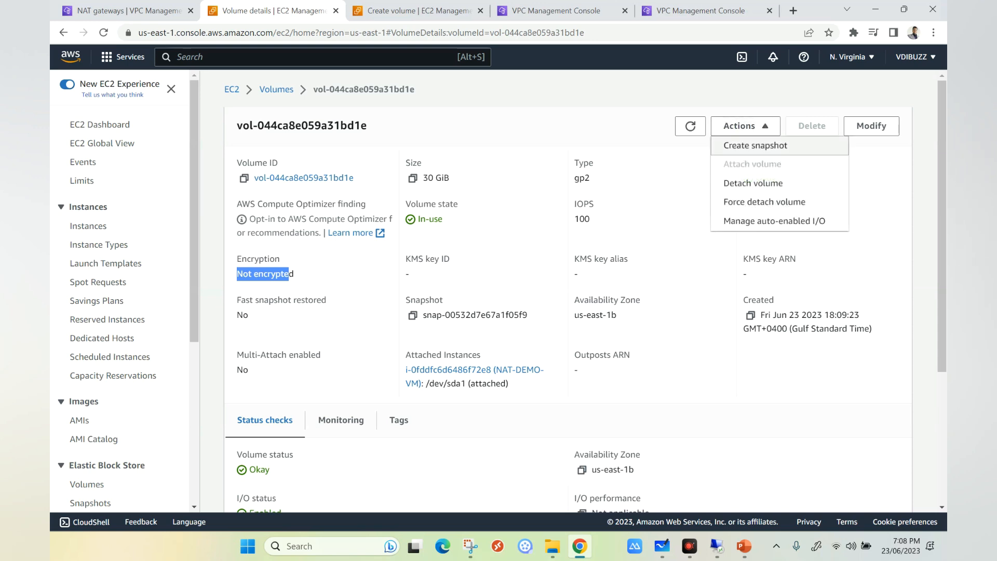
left_click(871, 126)
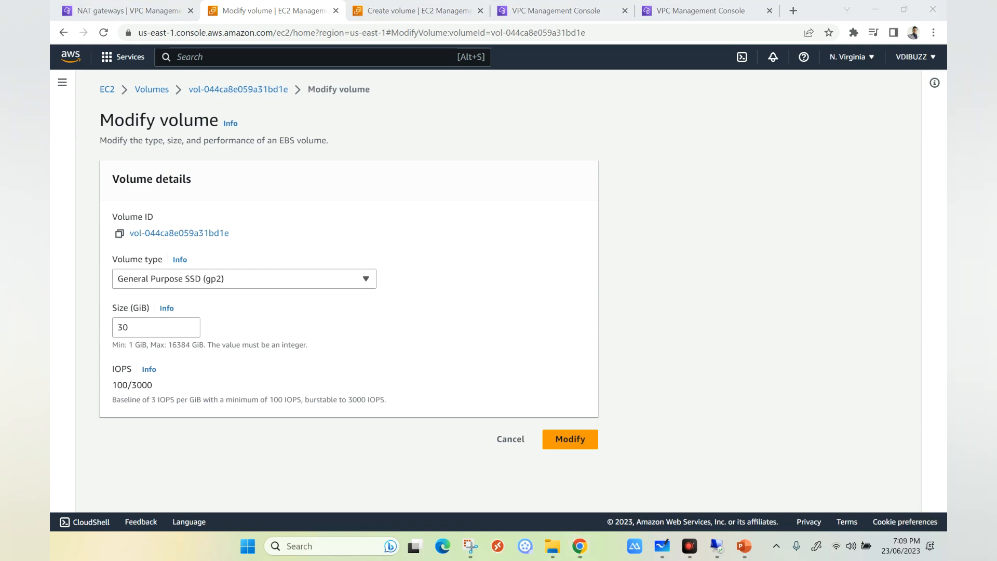
left_click(237, 89)
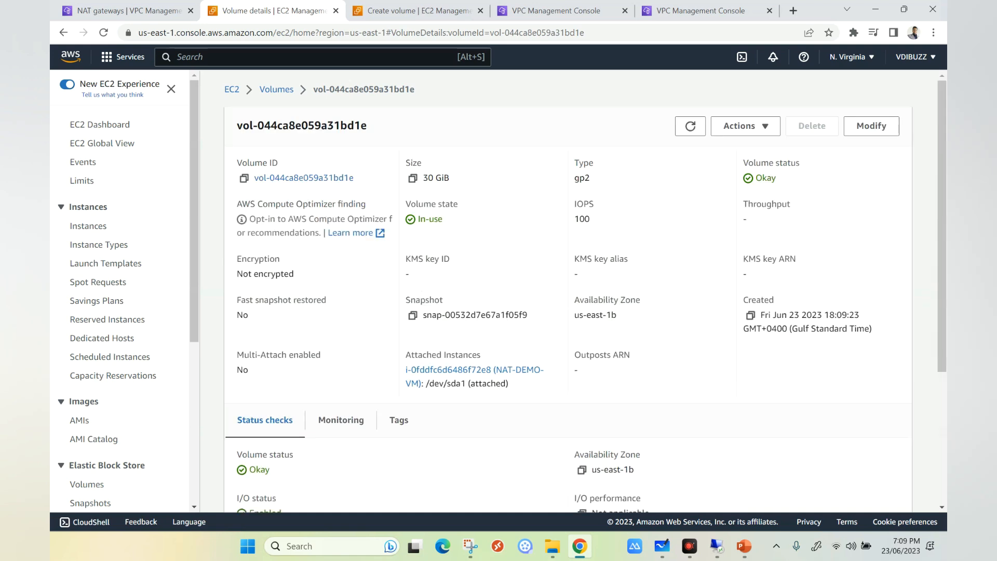
left_click(745, 125)
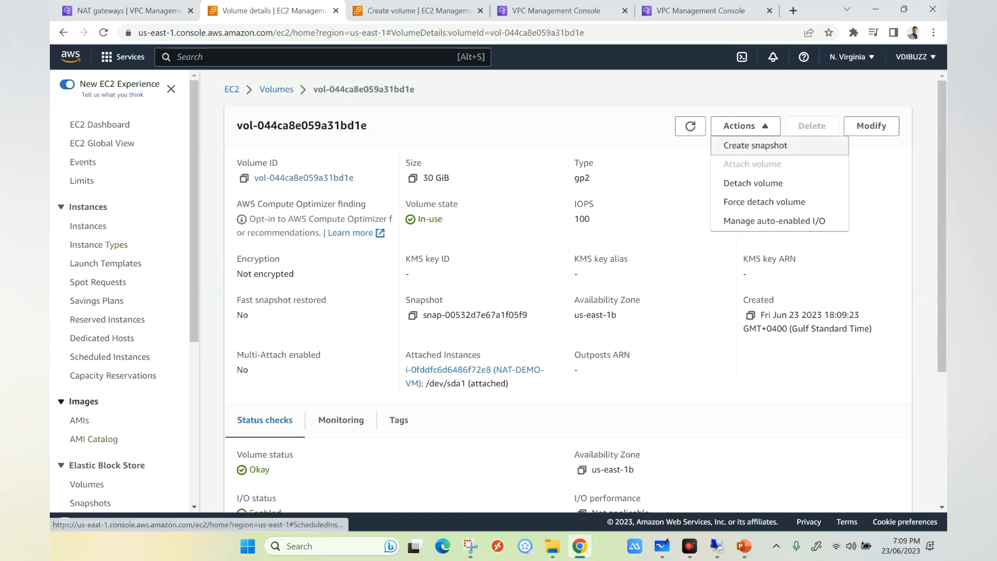
Create a snapshot of volume vol-044ca8e059a31bd1e with the description test-demo-ency-snap.
left_click(86, 484)
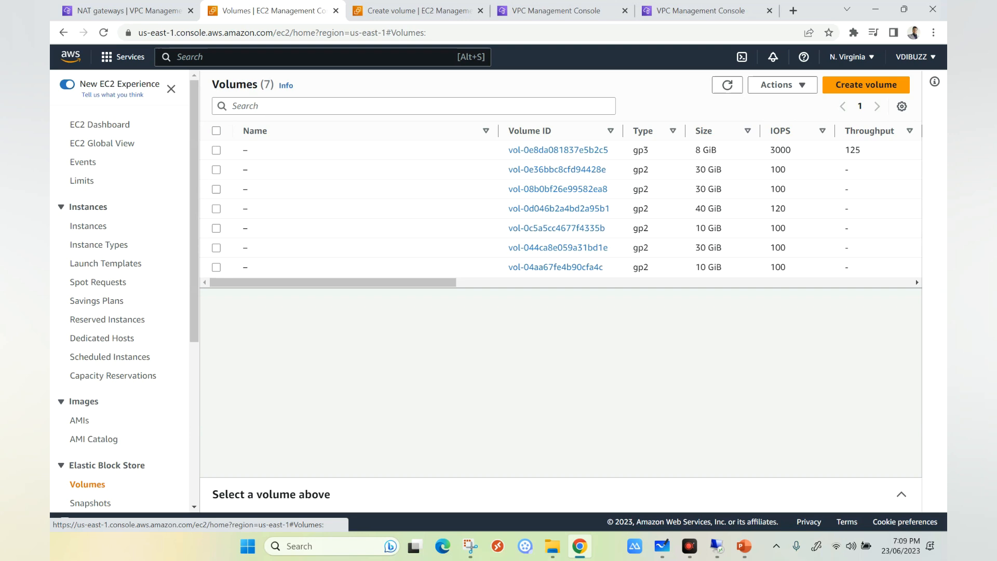
left_click(216, 247)
left_click(771, 85)
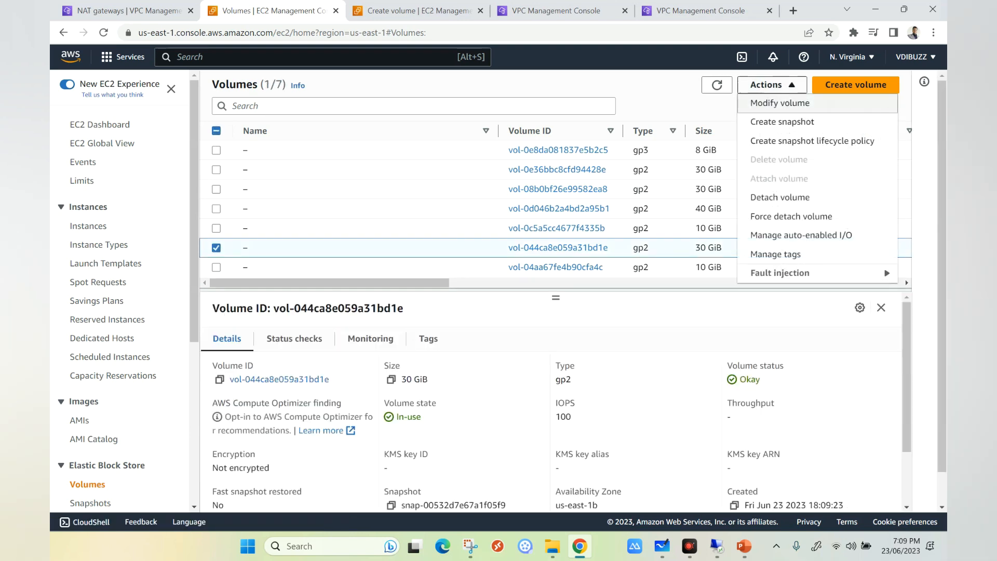
left_click(782, 122)
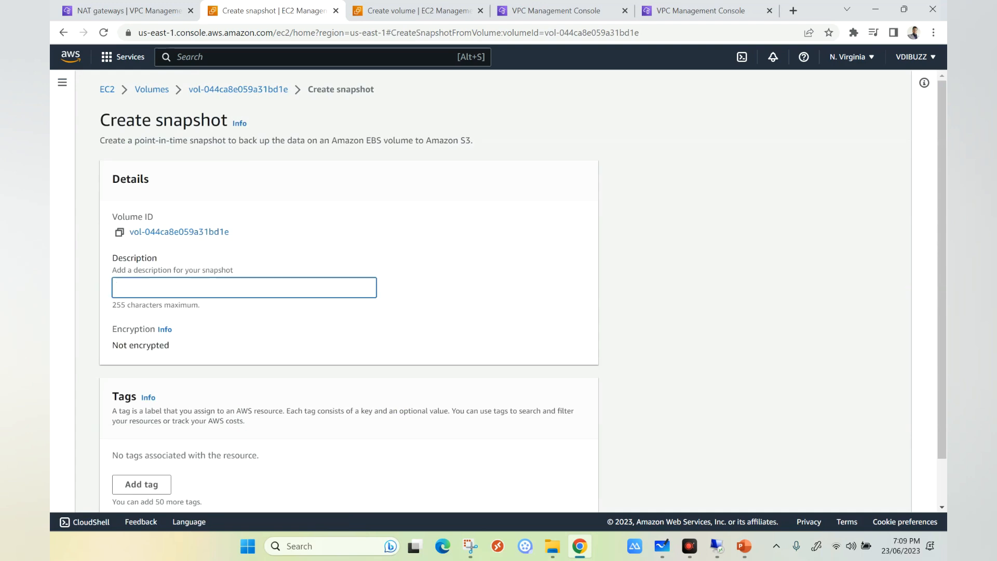
type("test-demo-ency")
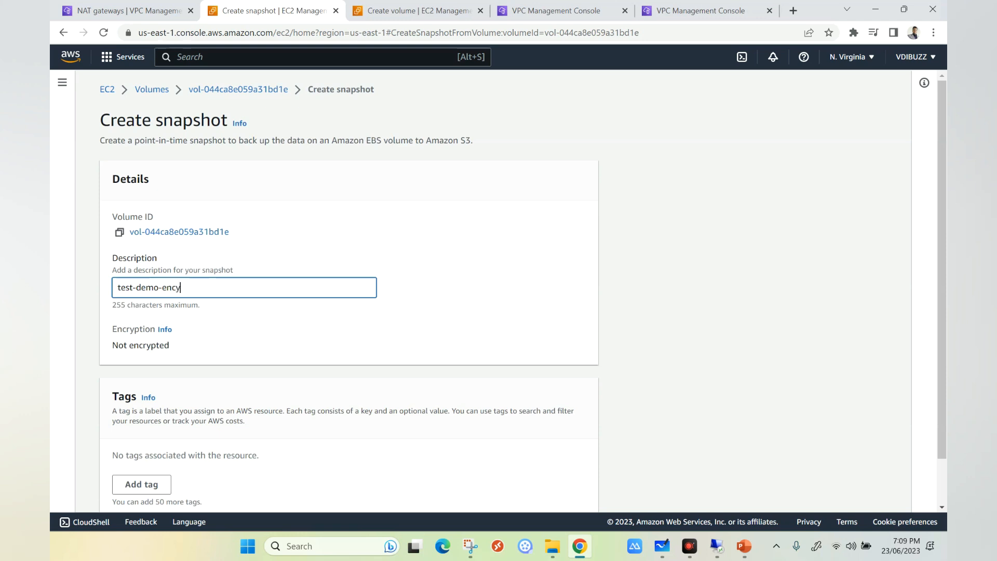
type("-snap")
scroll(522, 296, "down", 1)
left_click(551, 491)
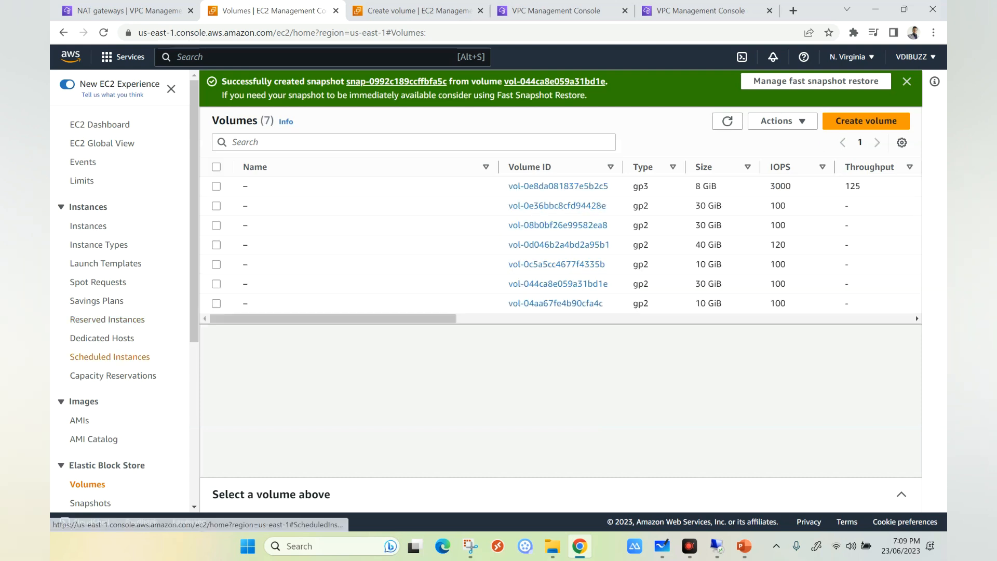
Open the details of the test-demo-ency-snap snapshot and check its progress and available actions.
scroll(93, 314, "down", 2)
left_click(90, 378)
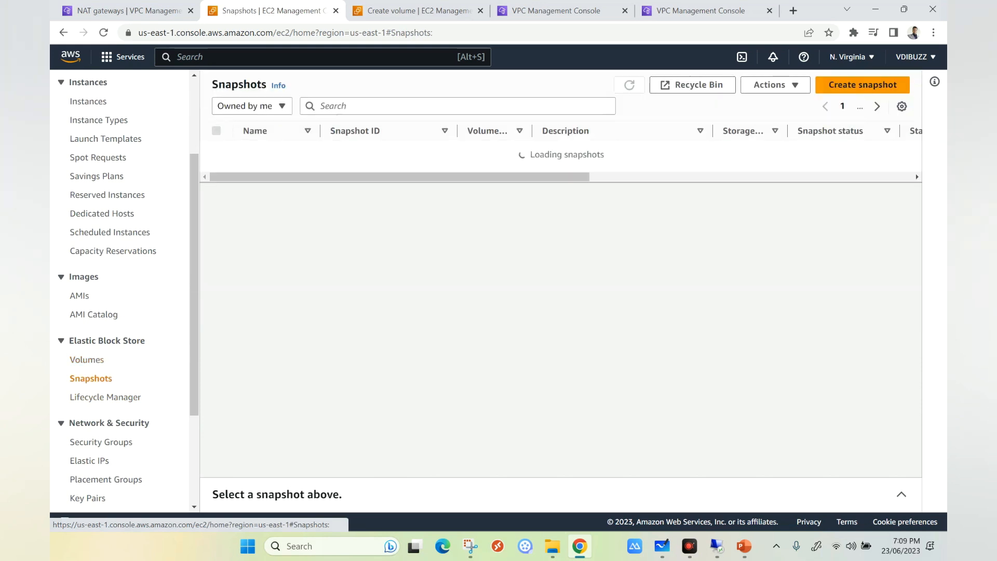
scroll(384, 264, "down", 1)
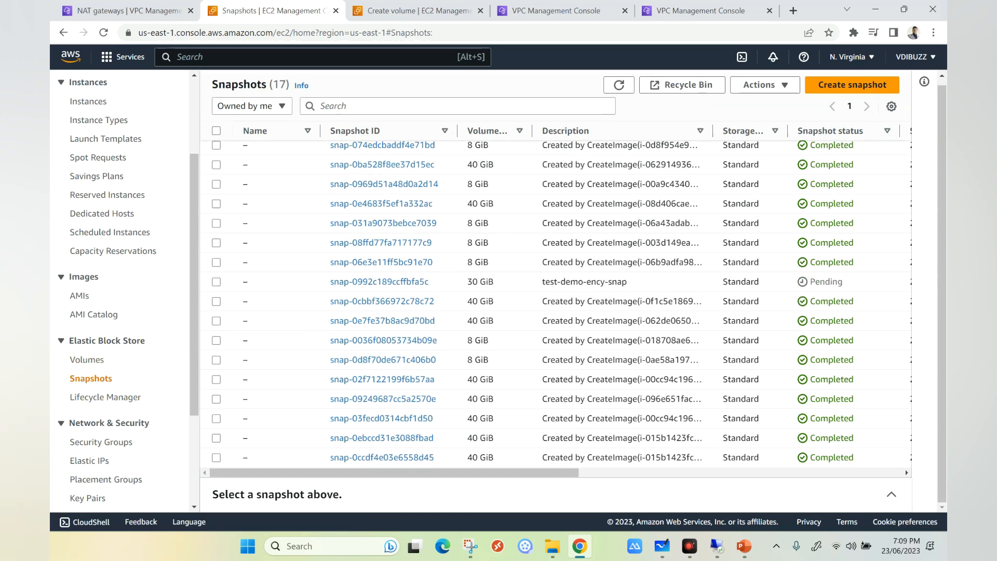
left_click(619, 85)
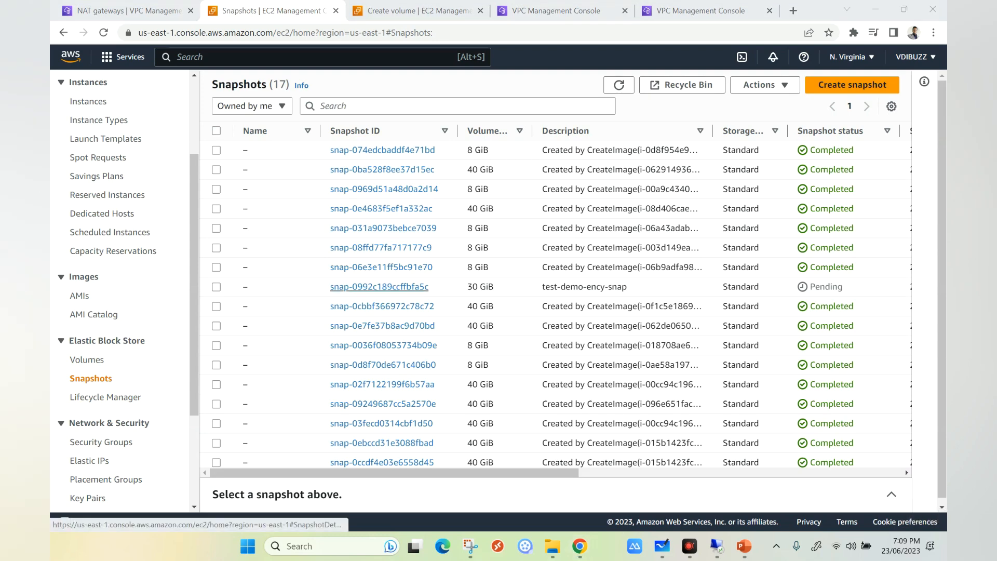
left_click(379, 287)
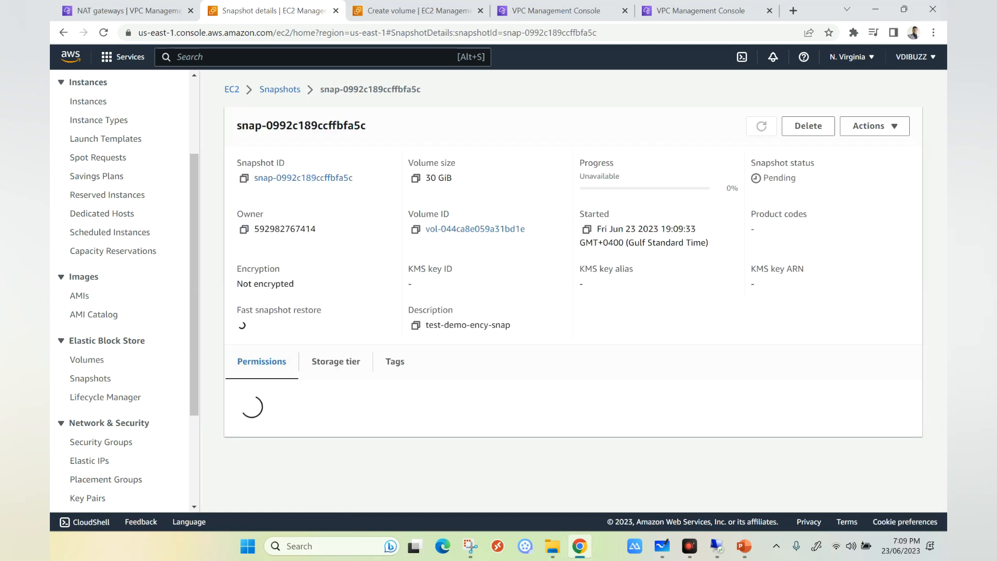
left_click(864, 125)
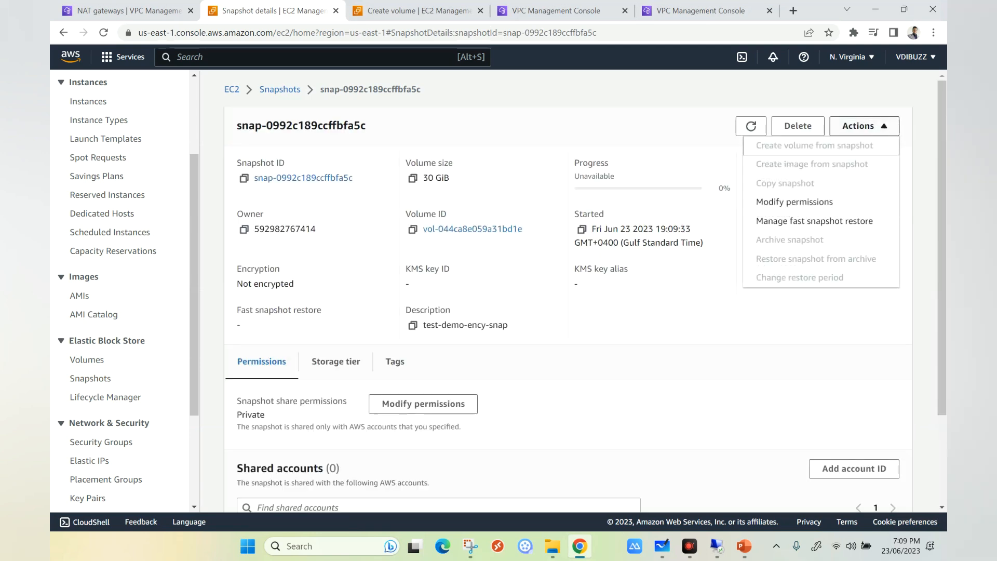
key("Escape")
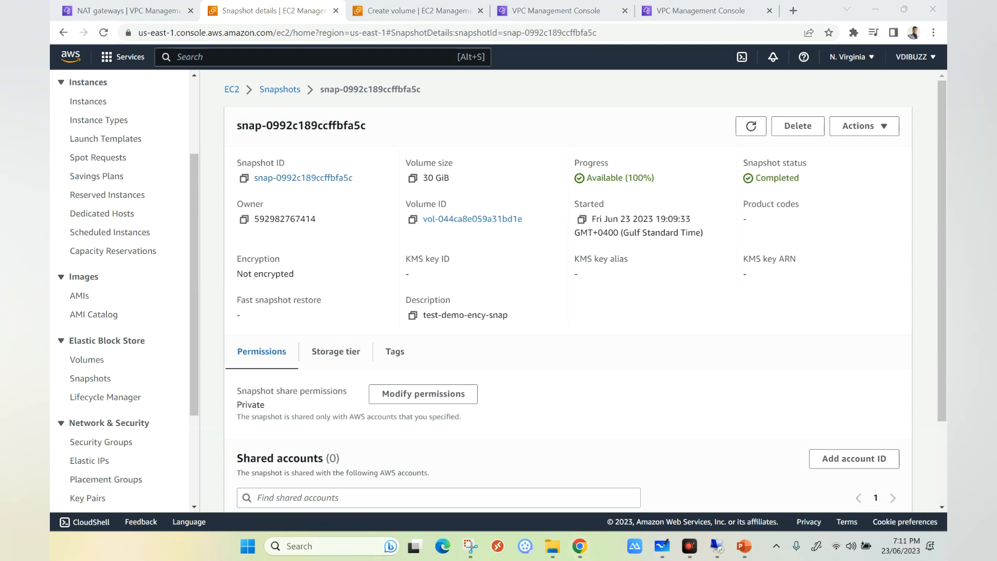
Set up a volume from the snapshot with encryption by the demo-kms key, and cancel its creation.
left_click(862, 126)
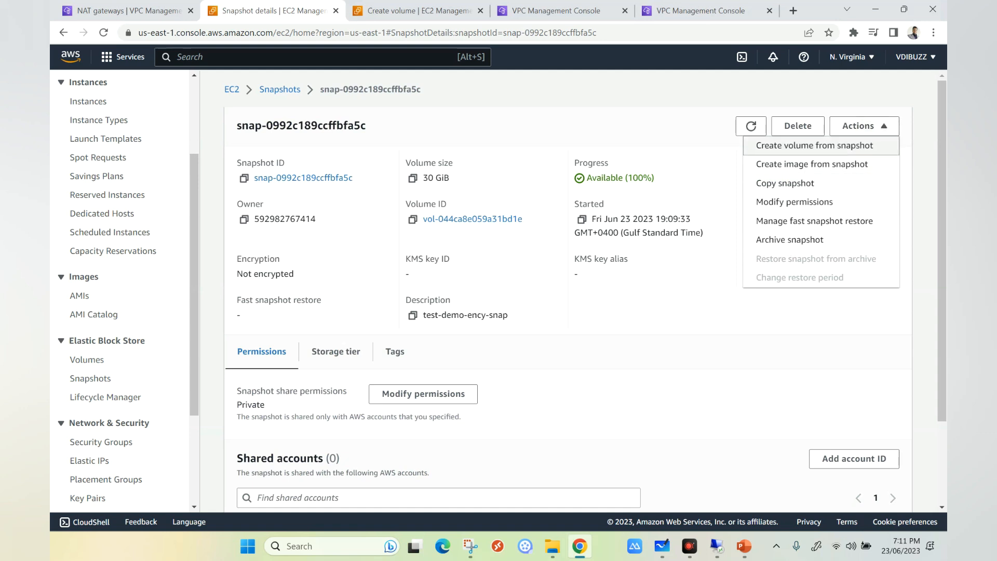
left_click(814, 145)
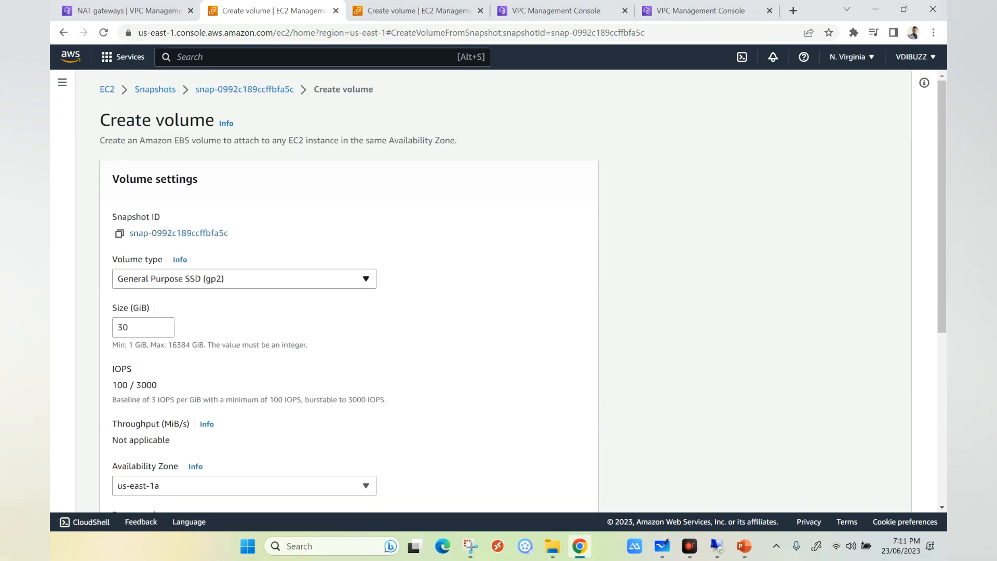
scroll(349, 291, "down", 6)
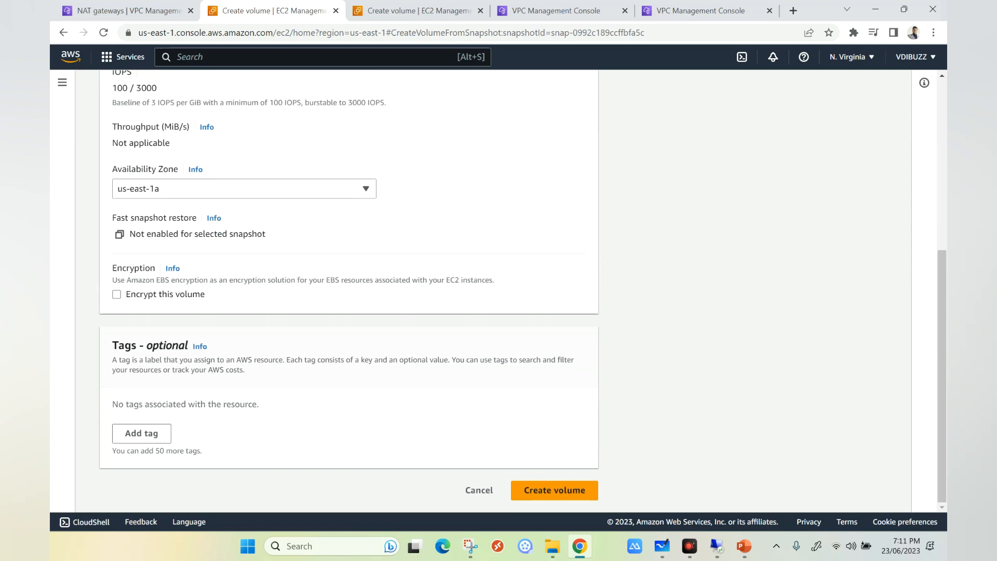
left_click(117, 294)
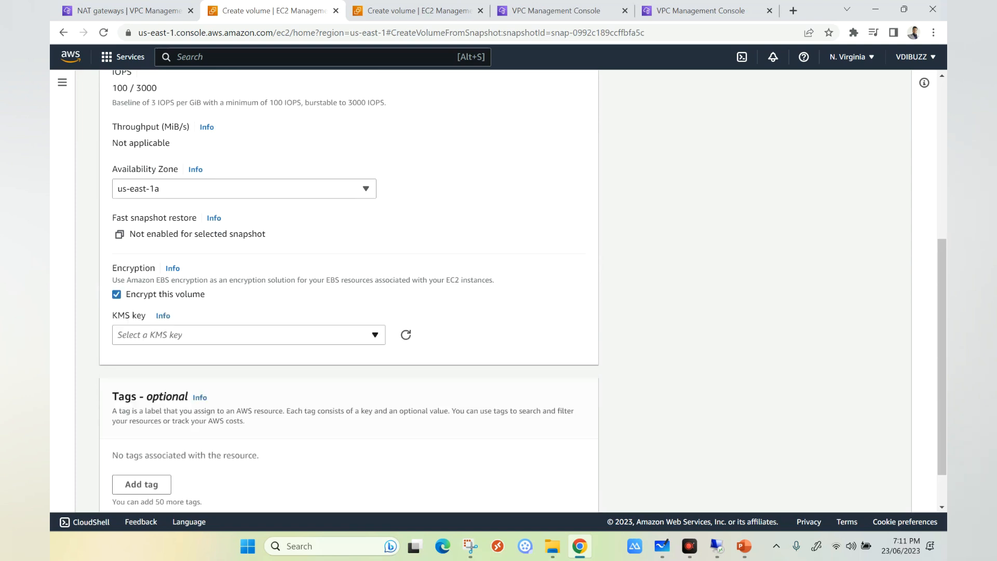
left_click(250, 334)
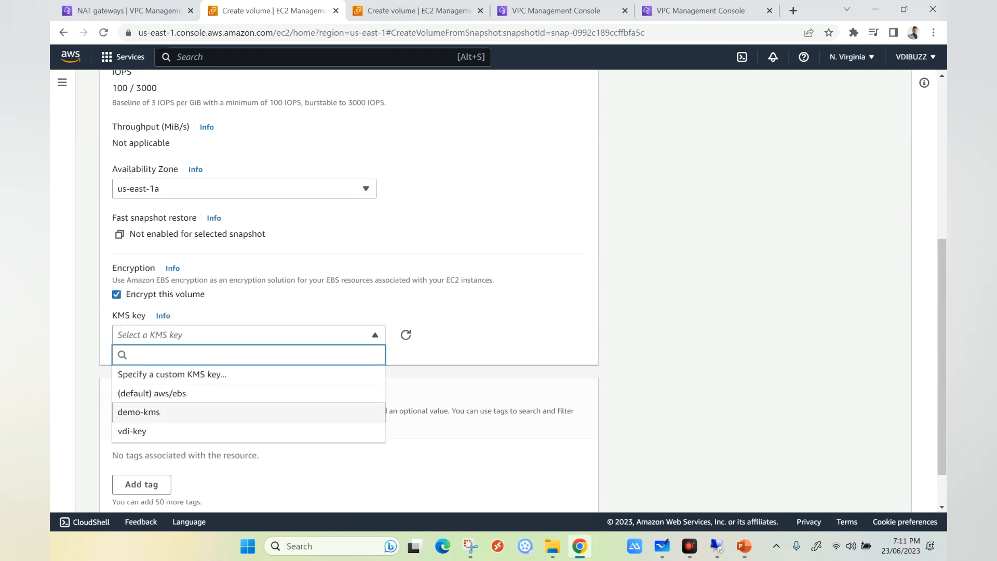
left_click(146, 412)
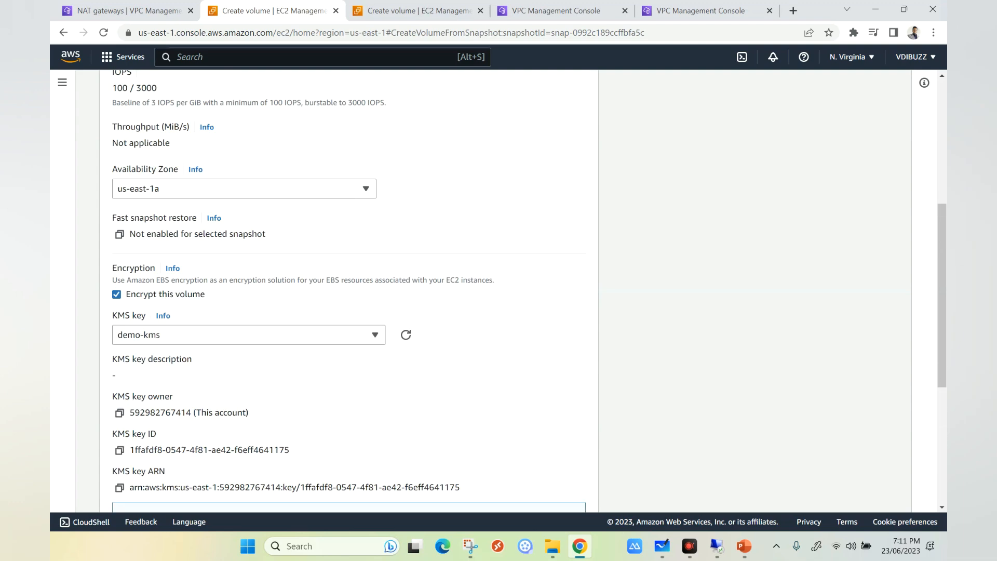
scroll(349, 291, "down", 5)
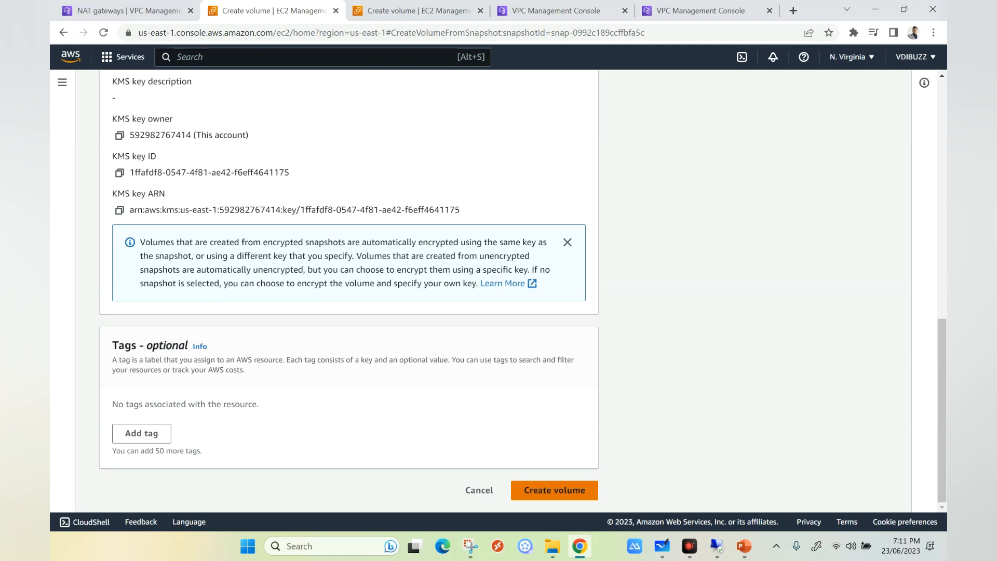
left_click(479, 490)
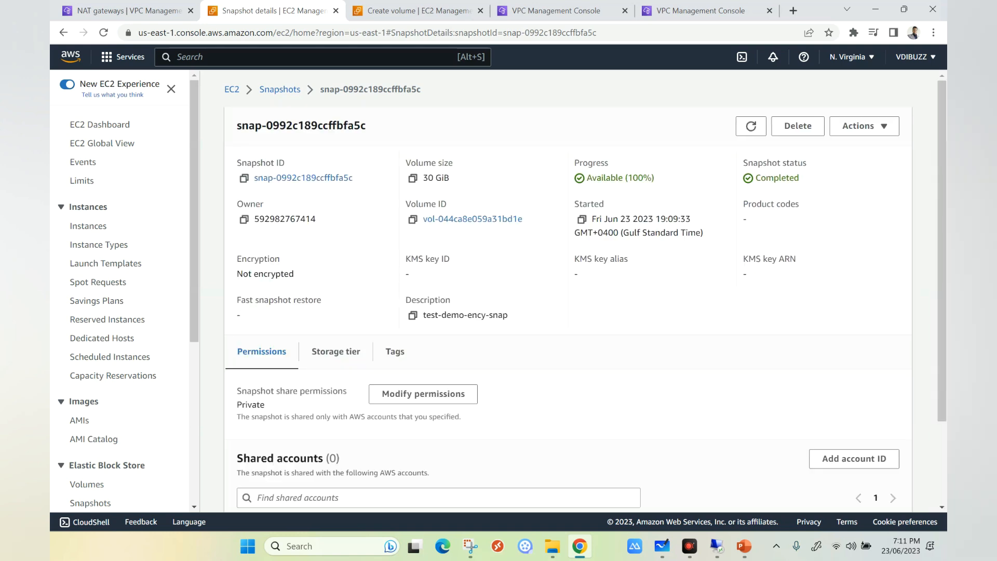
Open the list of EBS volumes.
scroll(124, 291, "down", 2)
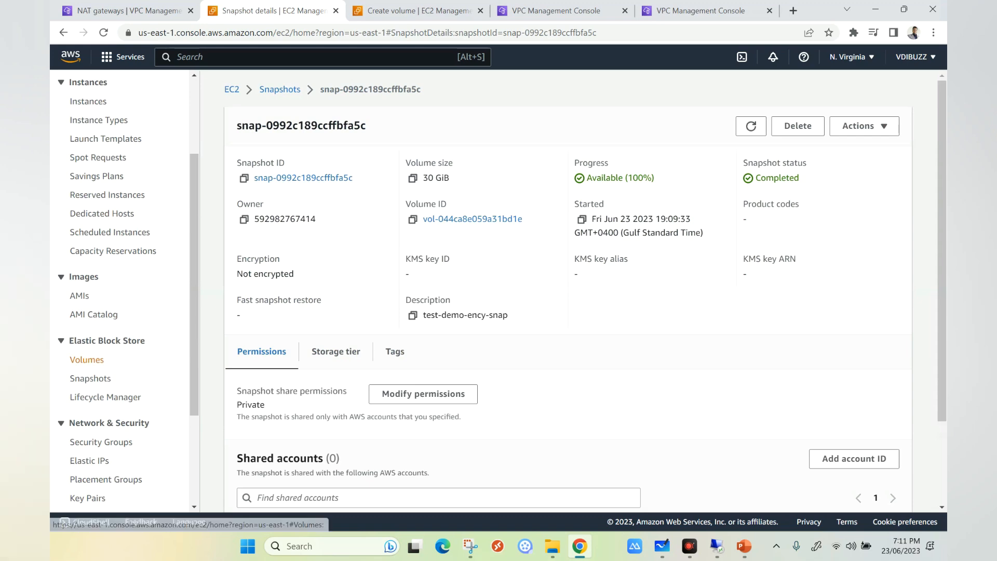
left_click(87, 360)
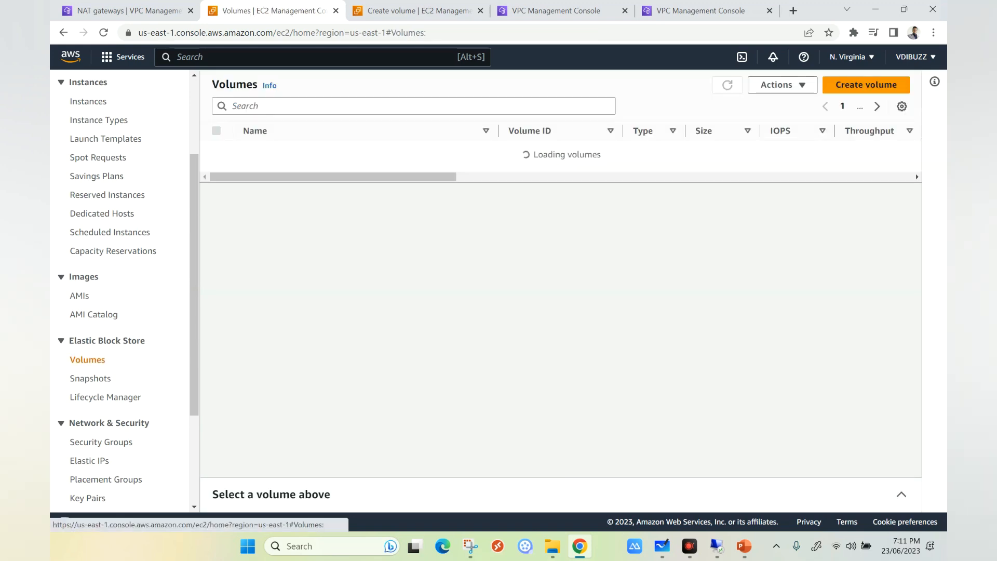